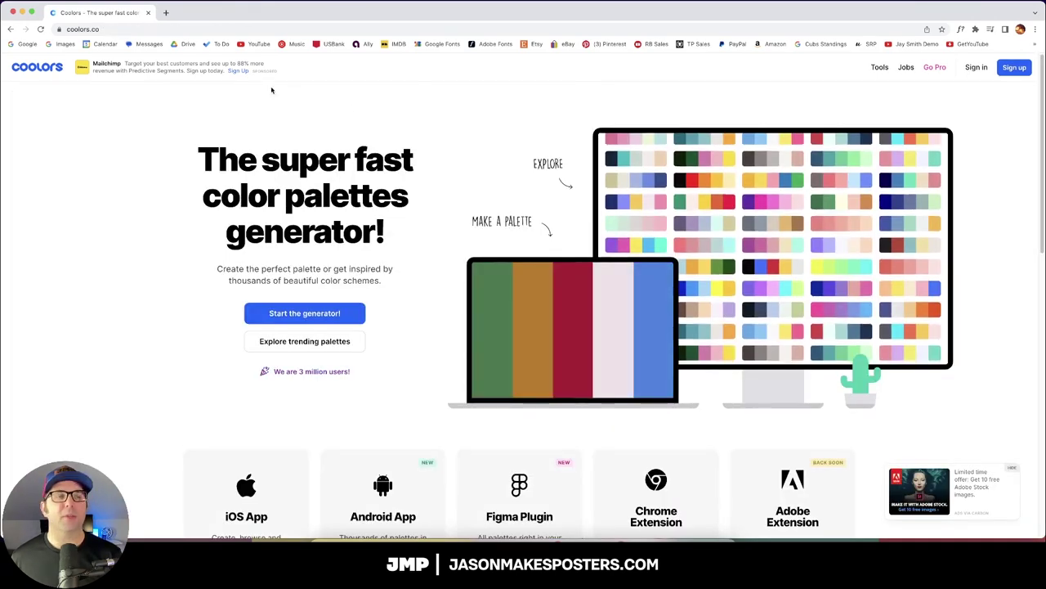
- Start the colour palette generator and generate several random five-colour palettes
{"action": "left_click", "coordinate": [348, 313]}
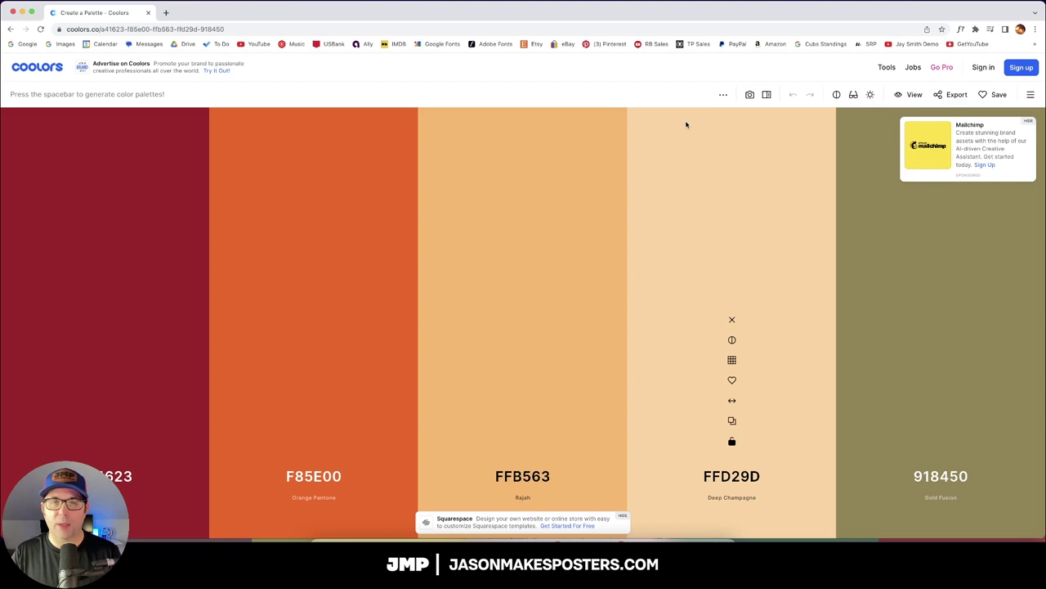
{"action": "key", "text": "space"}
{"action": "key", "text": "space"}
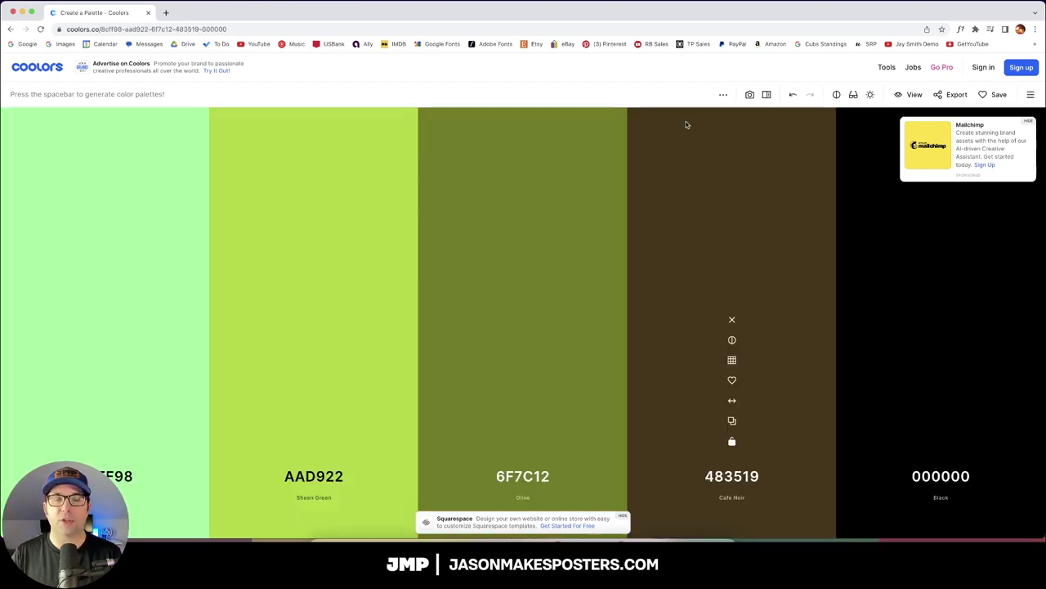
{"action": "key", "text": "space"}
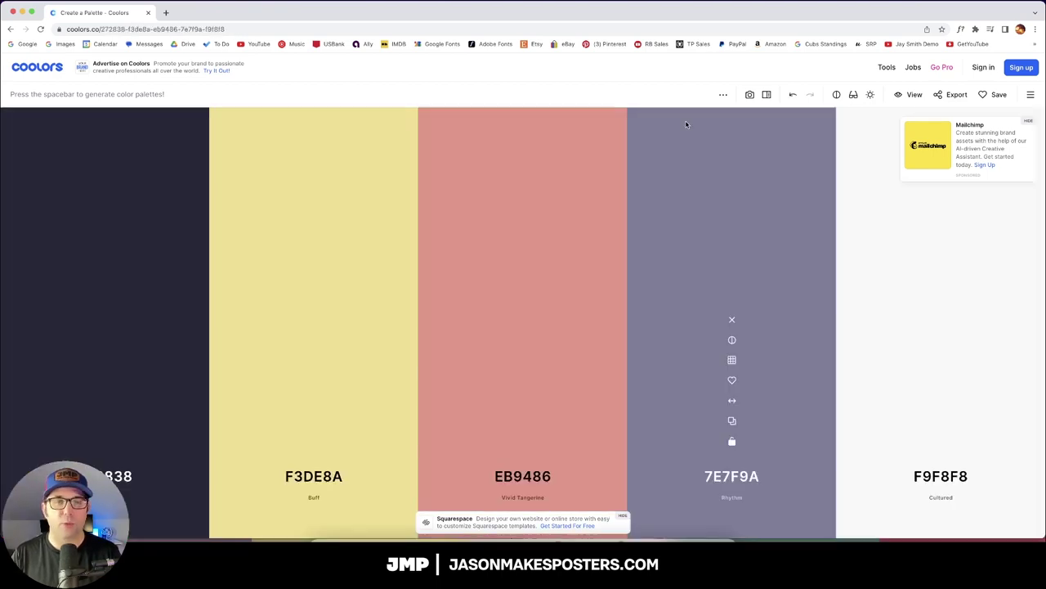
{"action": "key", "text": "space"}
{"action": "key", "text": "space"}
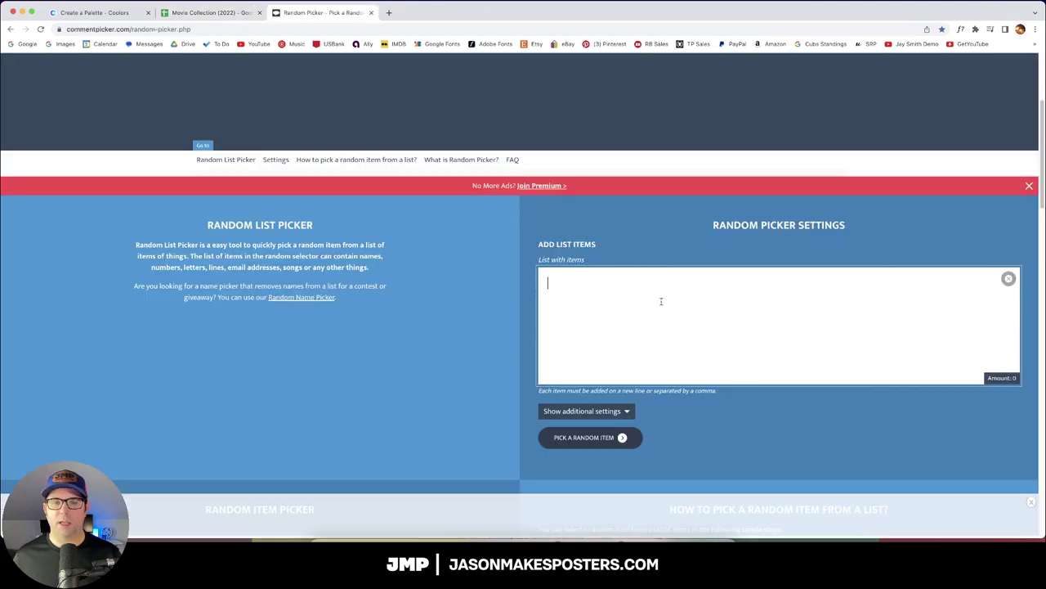
- Paste the movie title list into the random list picker and pick a random item
{"action": "key", "text": "super+v"}
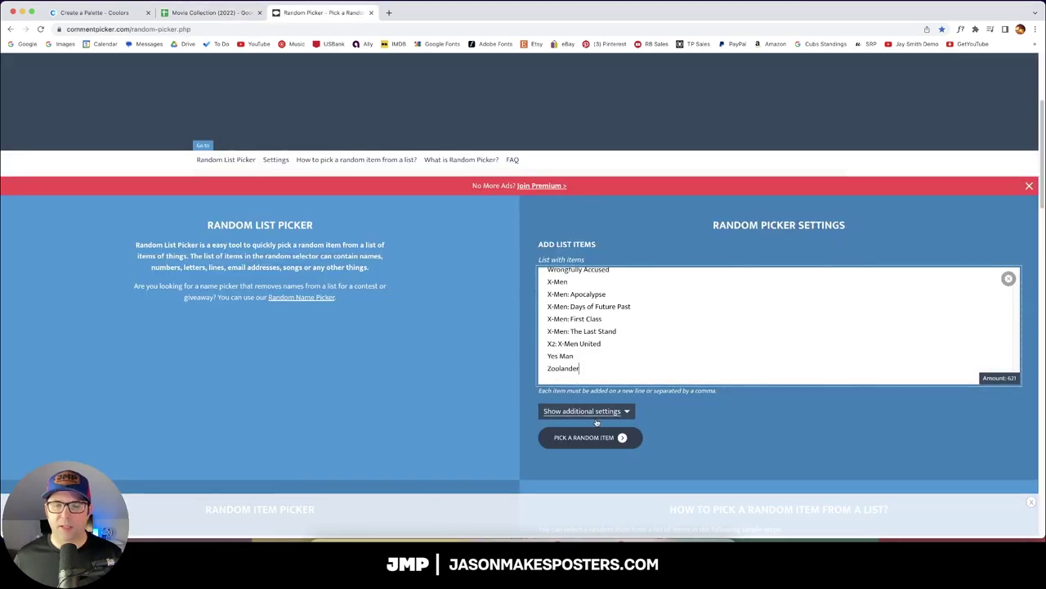
{"action": "left_click", "coordinate": [621, 437]}
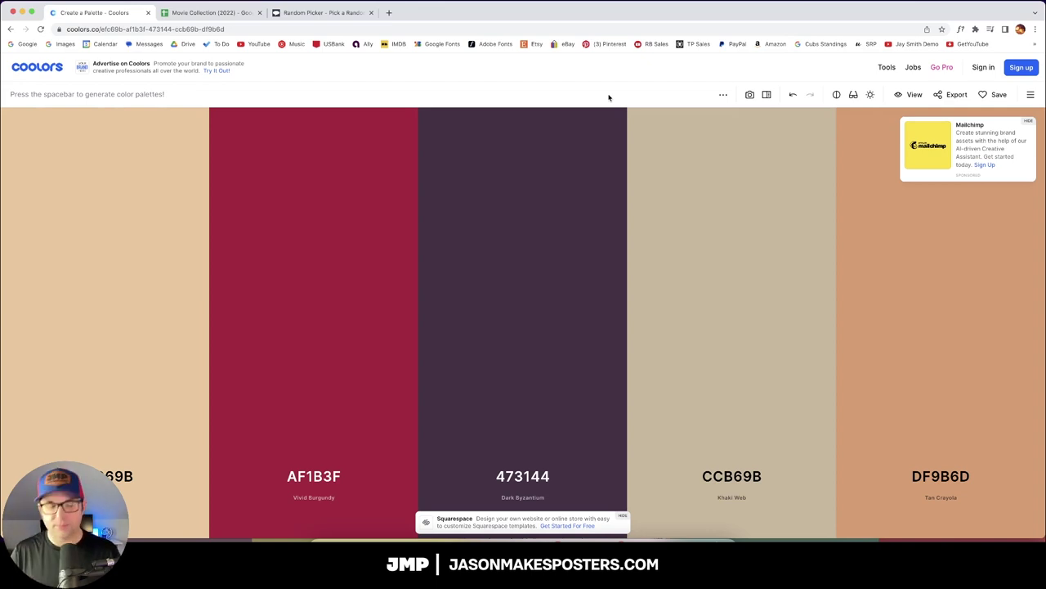
- Keep generating random palettes in Coolors until reaching one with 85CB33, EFFFC8, A5CBC3 and 3B341F
{"action": "key", "text": "space"}
{"action": "key", "text": "space"}
{"action": "key", "text": "space"}
{"action": "key", "text": "space"}
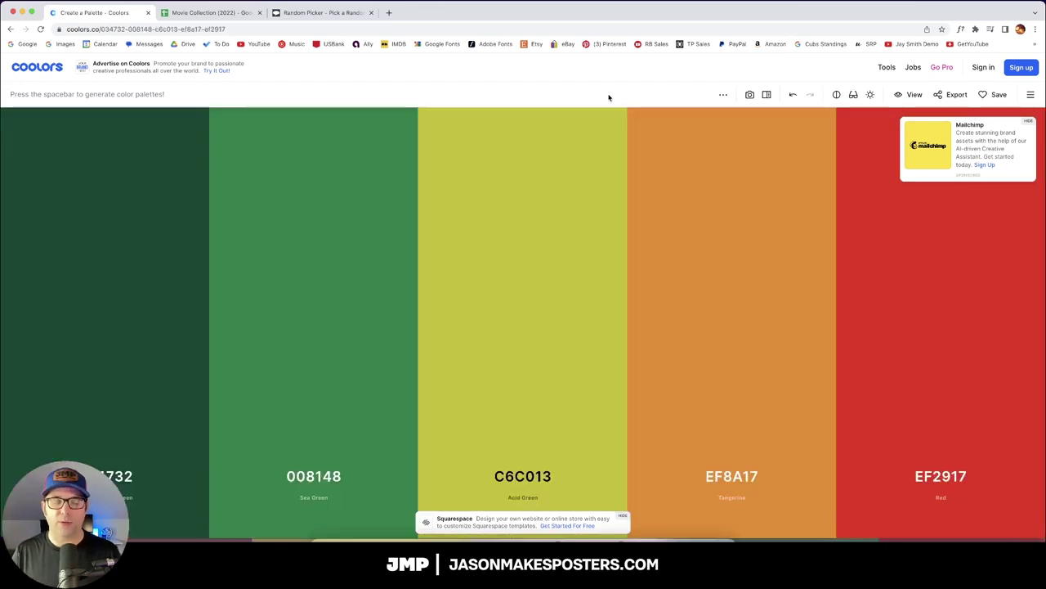
{"action": "key", "text": "space"}
{"action": "key", "text": "space"}
{"action": "key", "text": "space"}
{"action": "key", "text": "space"}
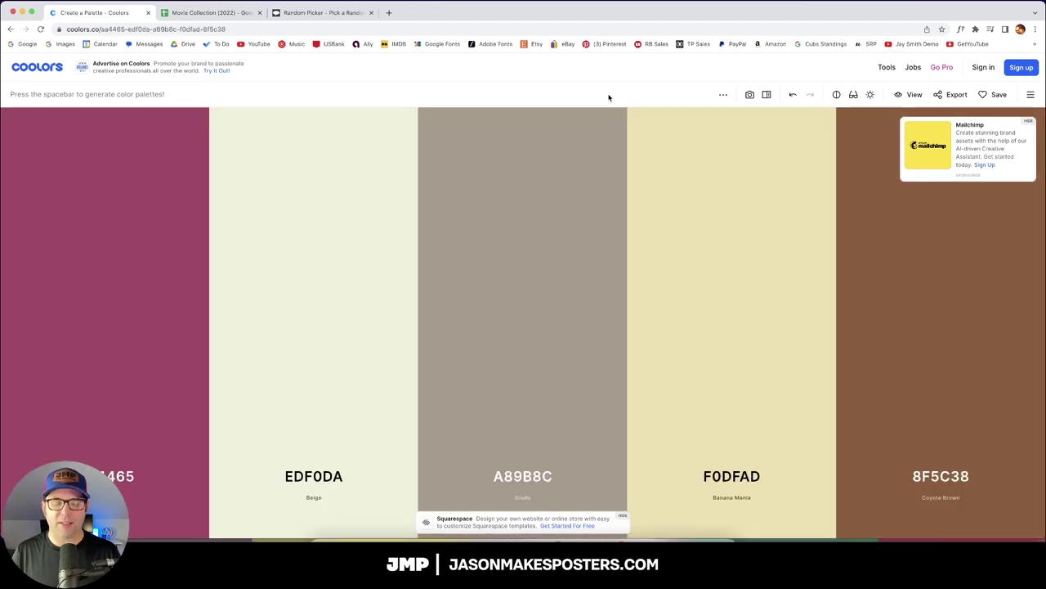
{"action": "key", "text": "space"}
{"action": "key", "text": "space"}
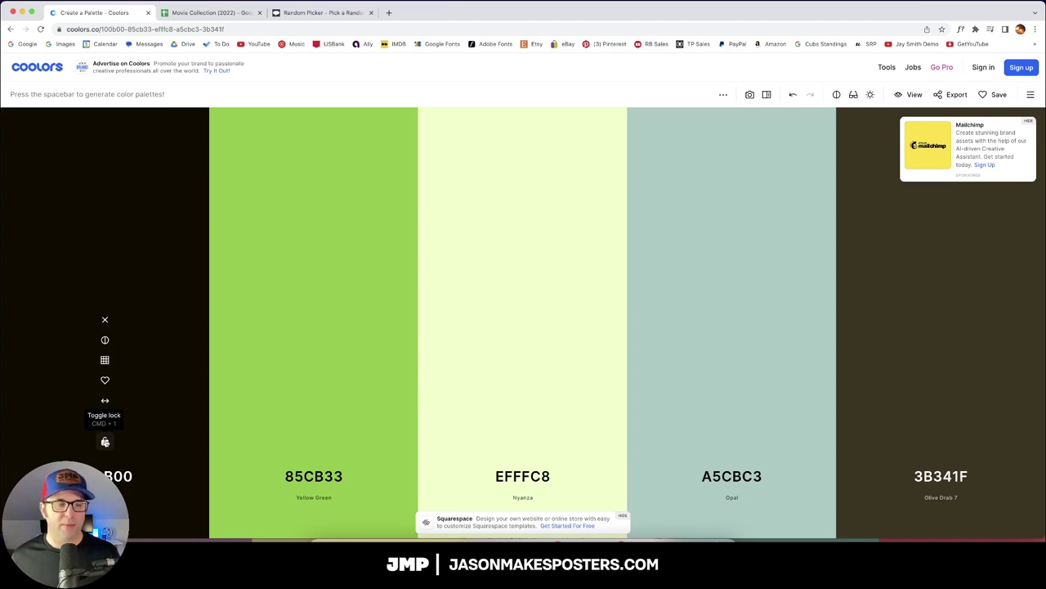
- Lock every palette colour except Yellow Green 85CB33, and regenerate that one until it becomes Blue Sapphire 22577A
{"action": "left_click", "coordinate": [105, 441]}
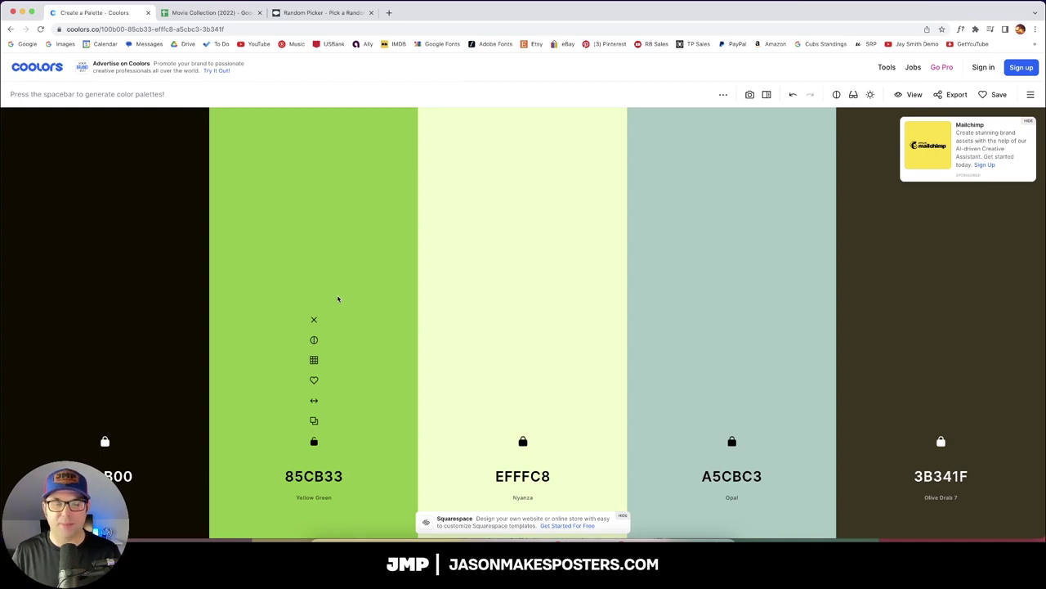
{"action": "key", "text": "space"}
{"action": "key", "text": "space"}
{"action": "key", "text": "space"}
{"action": "key", "text": "space"}
{"action": "key", "text": "space"}
{"action": "key", "text": "space"}
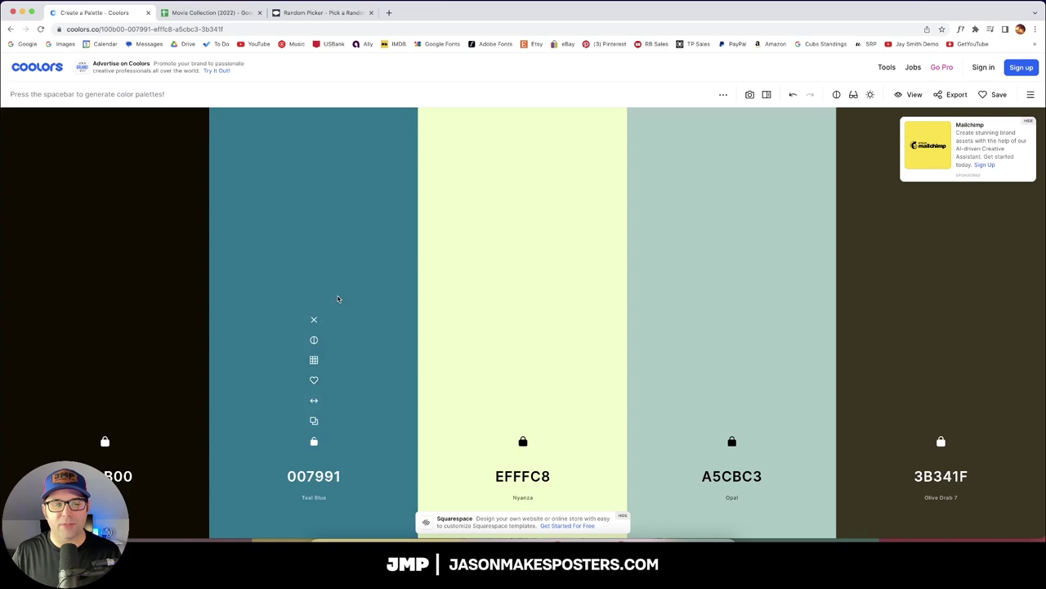
{"action": "key", "text": "space"}
{"action": "key", "text": "space"}
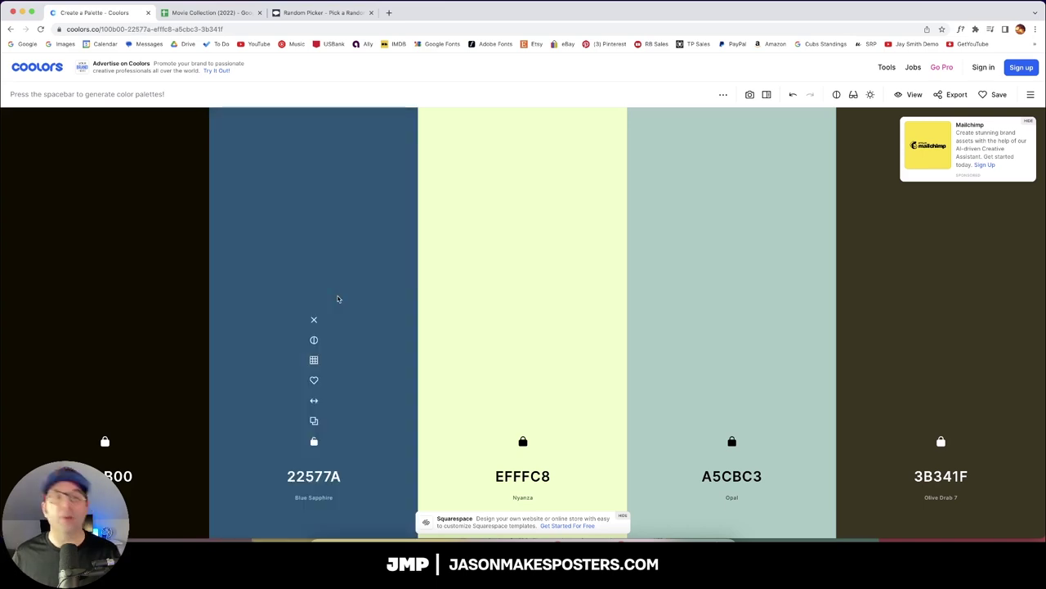
- Capture a strip of the five palette colours as a screenshot and place it beside the artboard in Illustrator
{"action": "key", "text": "shift+super+4"}
{"action": "left_click_drag", "start_coordinate": [2, 187], "coordinate": [1044, 281]}
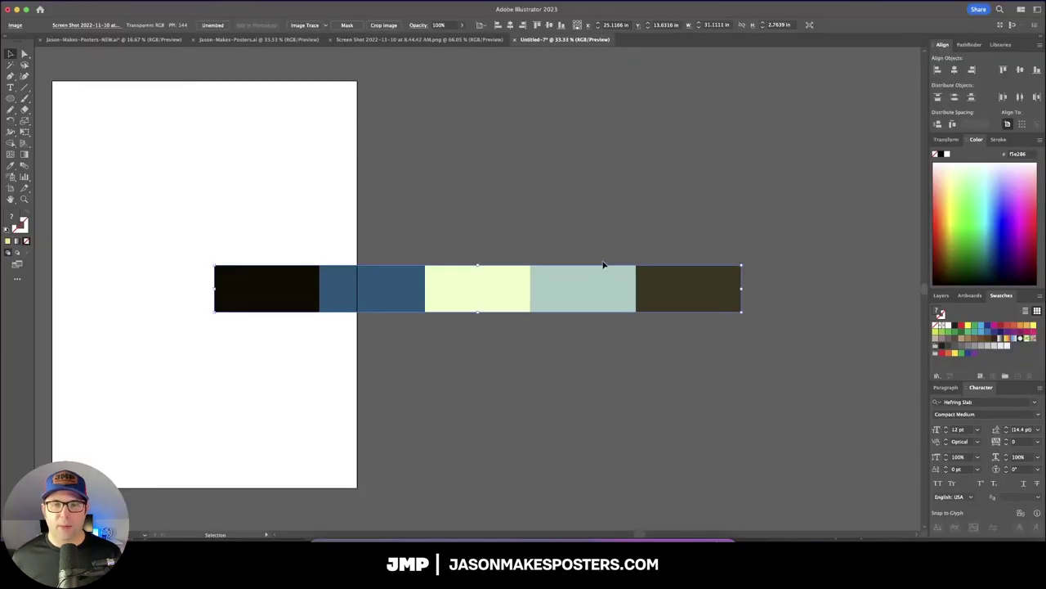
{"action": "mouse_move", "coordinate": [605, 264]}
{"action": "left_mouse_down"}
{"action": "mouse_move", "coordinate": [728, 217]}
{"action": "mouse_move", "coordinate": [584, 268]}
{"action": "left_mouse_up"}
{"action": "left_click_drag", "start_coordinate": [804, 255], "coordinate": [484, 254]}
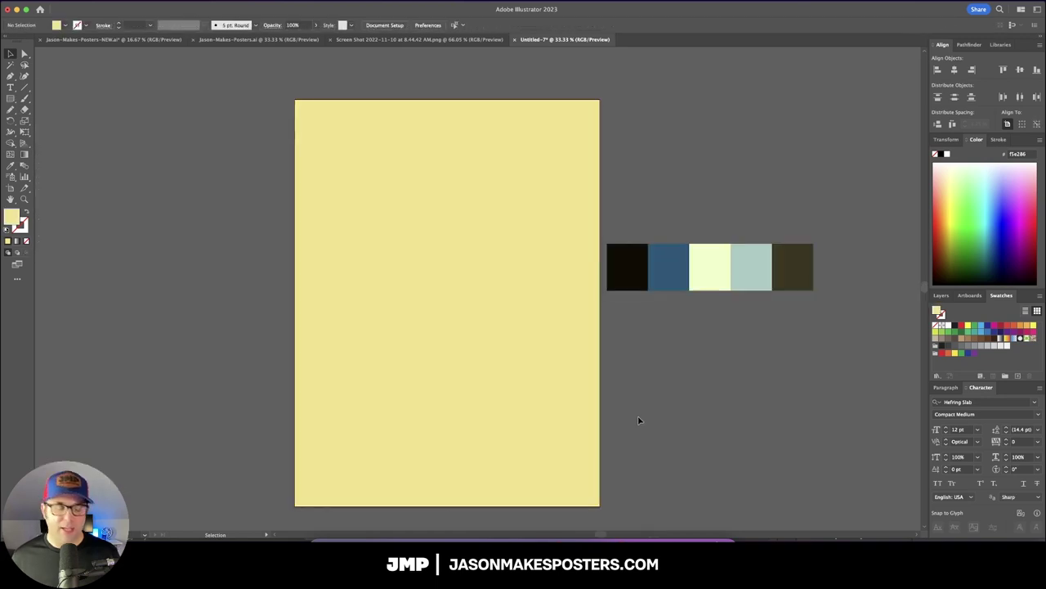
{"action": "left_click_drag", "start_coordinate": [689, 410], "coordinate": [652, 411]}
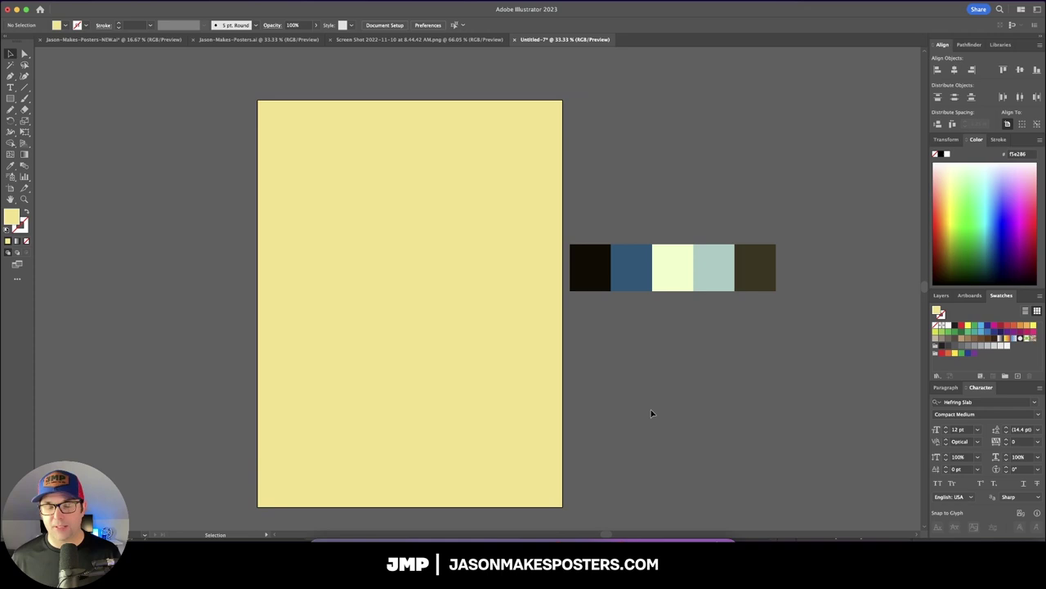
- Recolour the yellow background rectangle with the pale EFFFC8 sampled from the palette strip, and deselect it
{"action": "left_click", "coordinate": [539, 343]}
{"action": "key", "text": "i"}
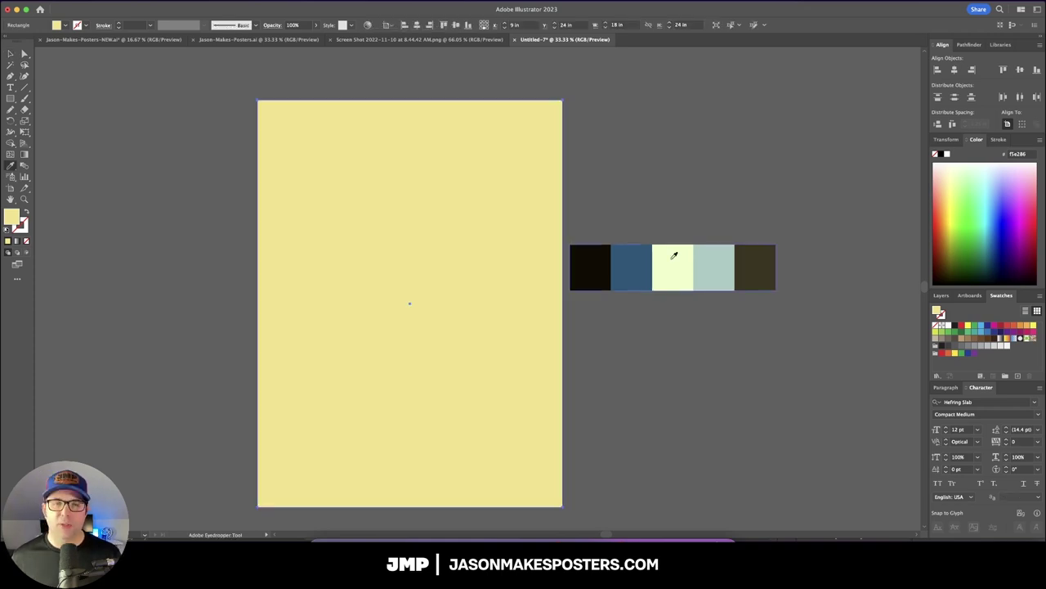
{"action": "left_click", "coordinate": [673, 255]}
{"action": "key", "text": "v"}
{"action": "left_click", "coordinate": [682, 214]}
{"action": "left_click_drag", "start_coordinate": [698, 224], "coordinate": [621, 207]}
{"action": "left_click", "coordinate": [390, 262]}
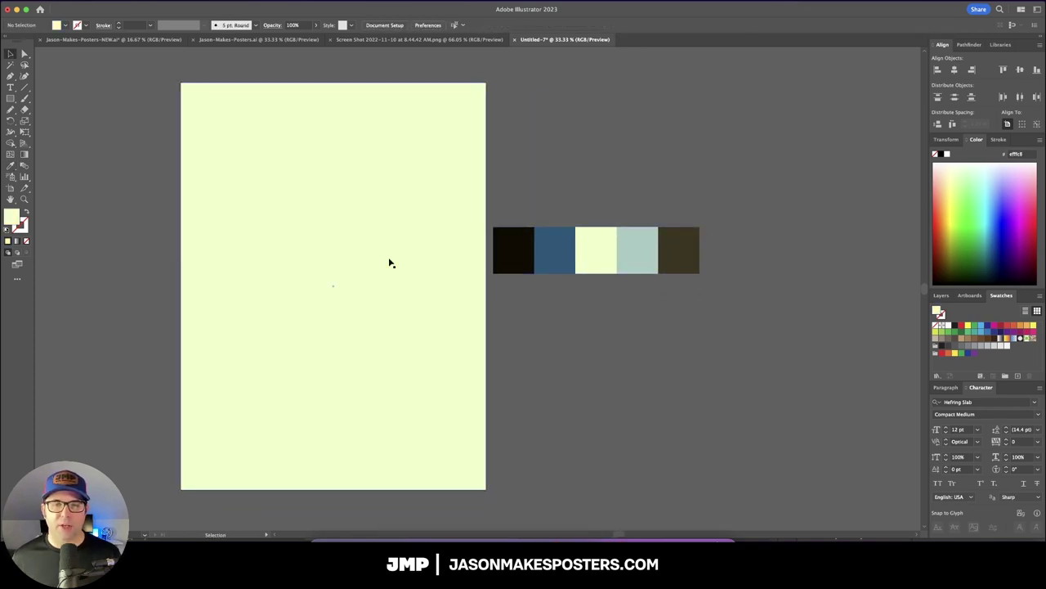
{"action": "left_click", "coordinate": [603, 149]}
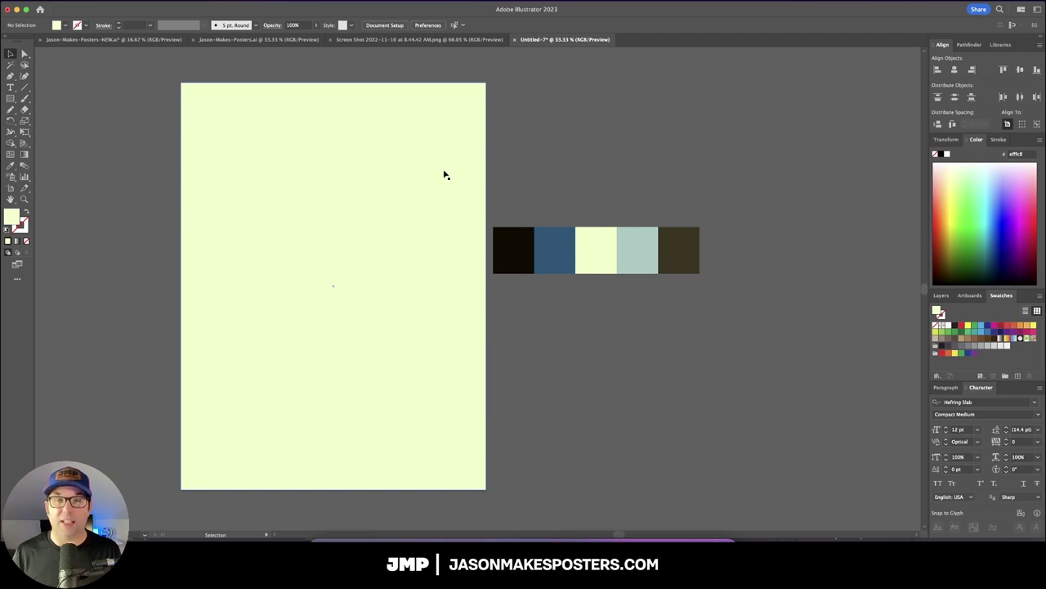
{"action": "key", "text": "super+0"}
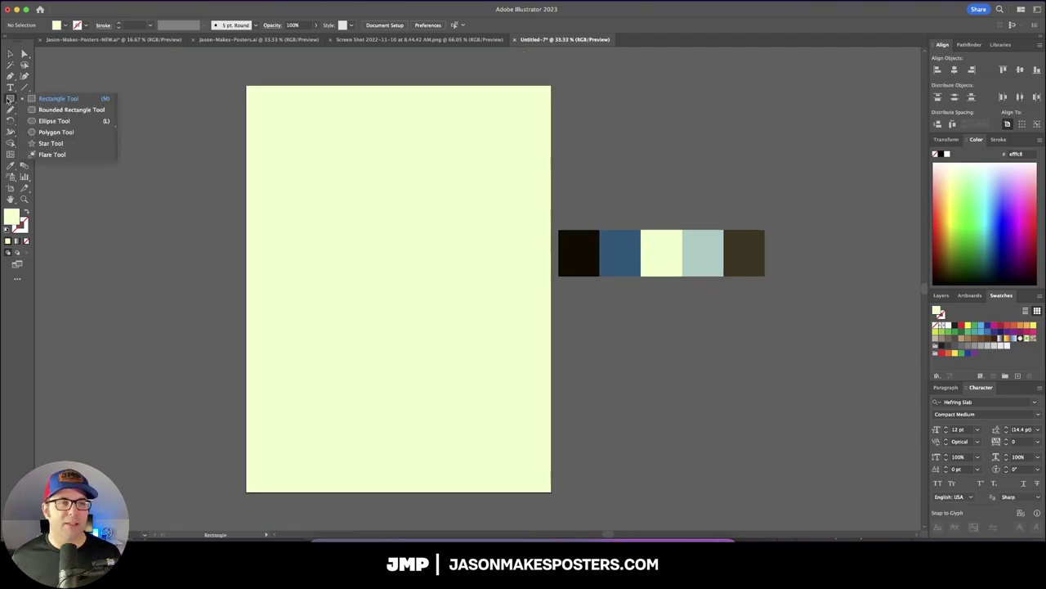
- Draw a full-width rectangle over the lower part of the poster, reaching down to its bottom edge
{"action": "left_click", "coordinate": [35, 98]}
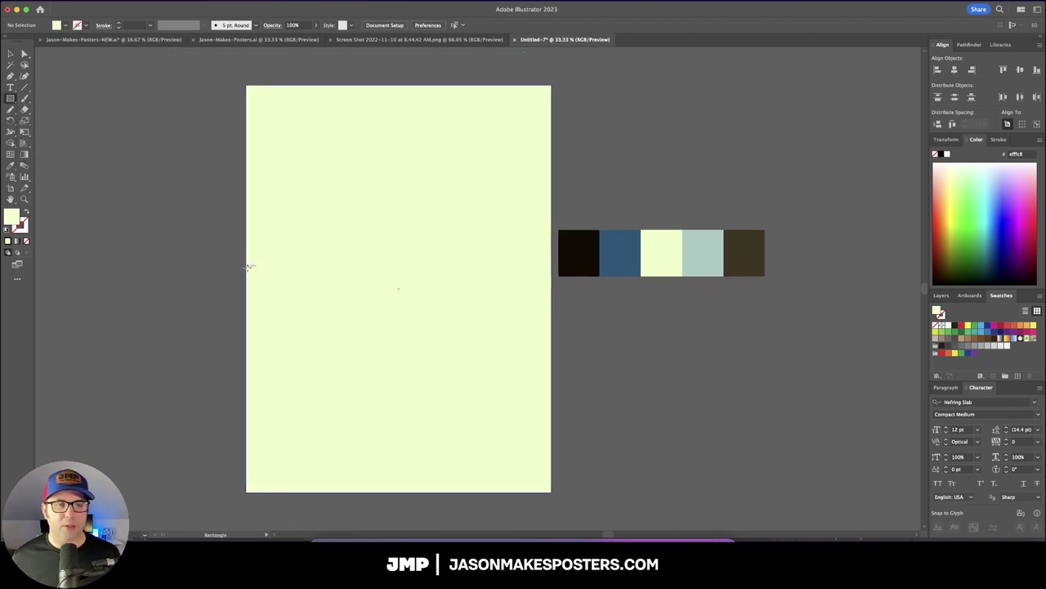
{"action": "left_click_drag", "start_coordinate": [250, 266], "coordinate": [546, 493]}
{"action": "left_click_drag", "start_coordinate": [546, 493], "coordinate": [551, 492]}
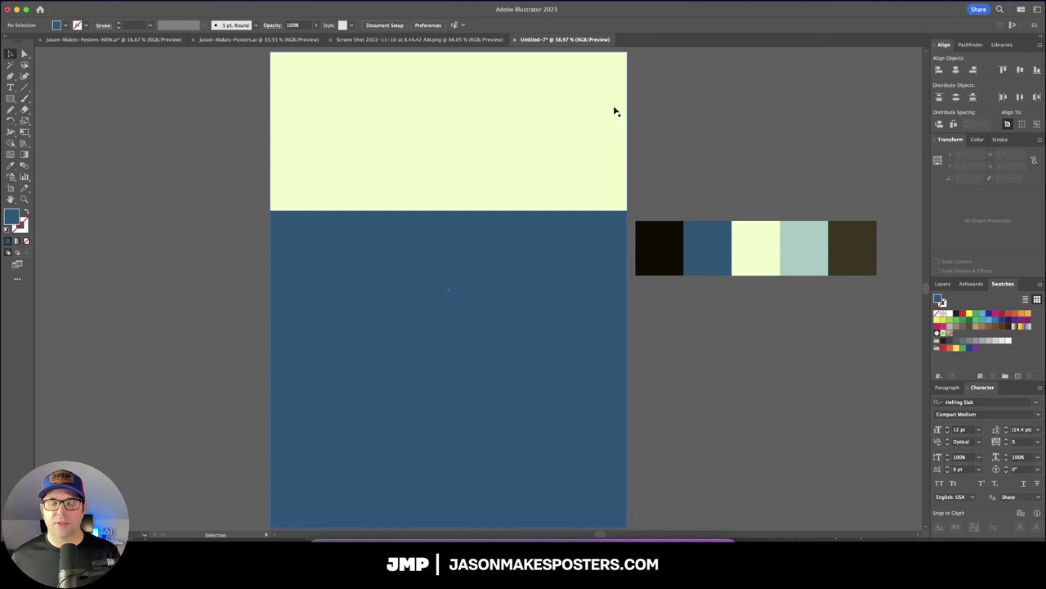
- Try filling the poster's background rectangle with the light teal sampled from the palette strip
{"action": "left_click_drag", "start_coordinate": [613, 107], "coordinate": [575, 113]}
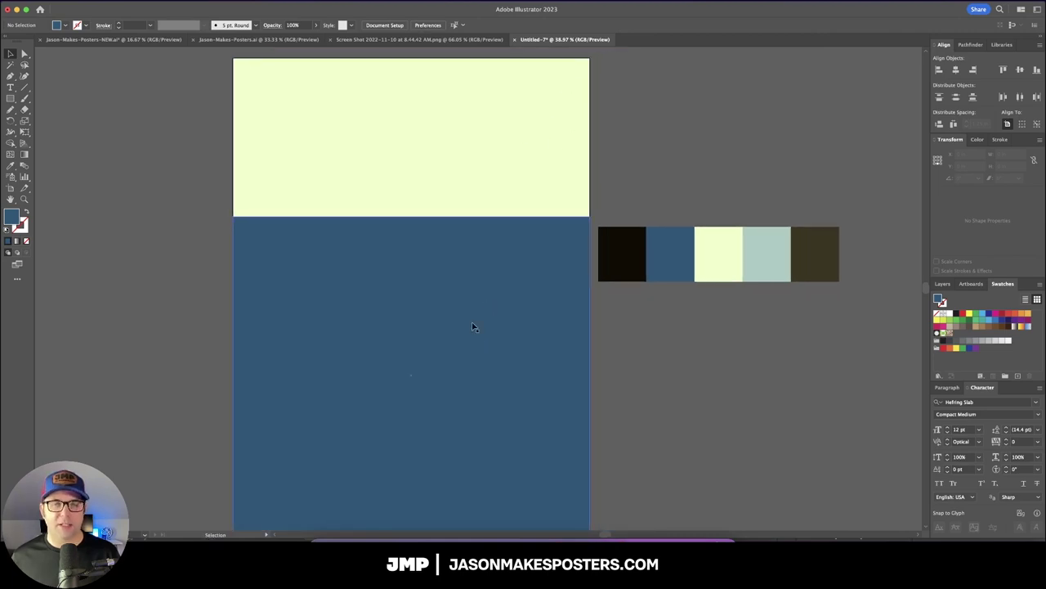
{"action": "scroll", "coordinate": [520, 355], "scroll_direction": "up", "scroll_amount": 1}
{"action": "left_click", "coordinate": [556, 201]}
{"action": "key", "text": "i"}
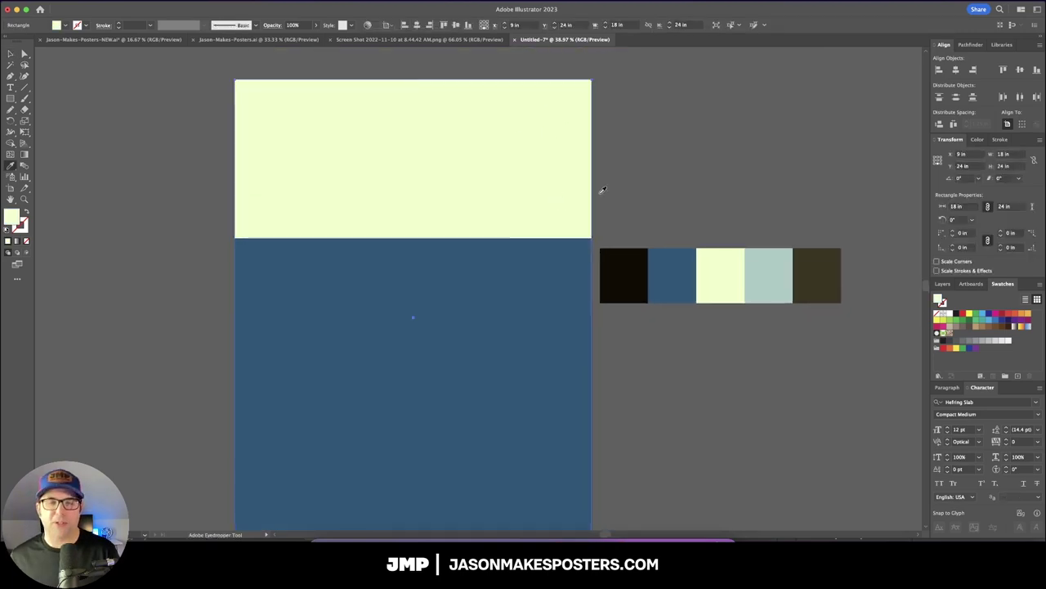
{"action": "left_click", "coordinate": [764, 259]}
{"action": "key", "text": "v"}
{"action": "key", "text": "super+shift+a"}
{"action": "left_click_drag", "start_coordinate": [714, 215], "coordinate": [701, 197]}
- Undo the light teal fill on the background rectangle and deselect it
{"action": "key", "text": "super+z"}
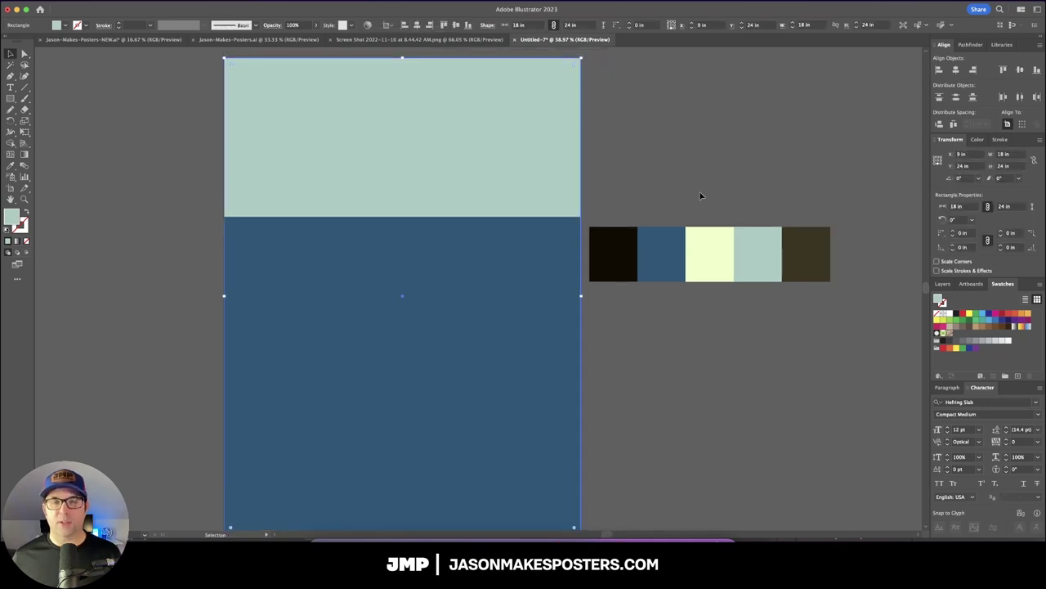
{"action": "key", "text": "super+z"}
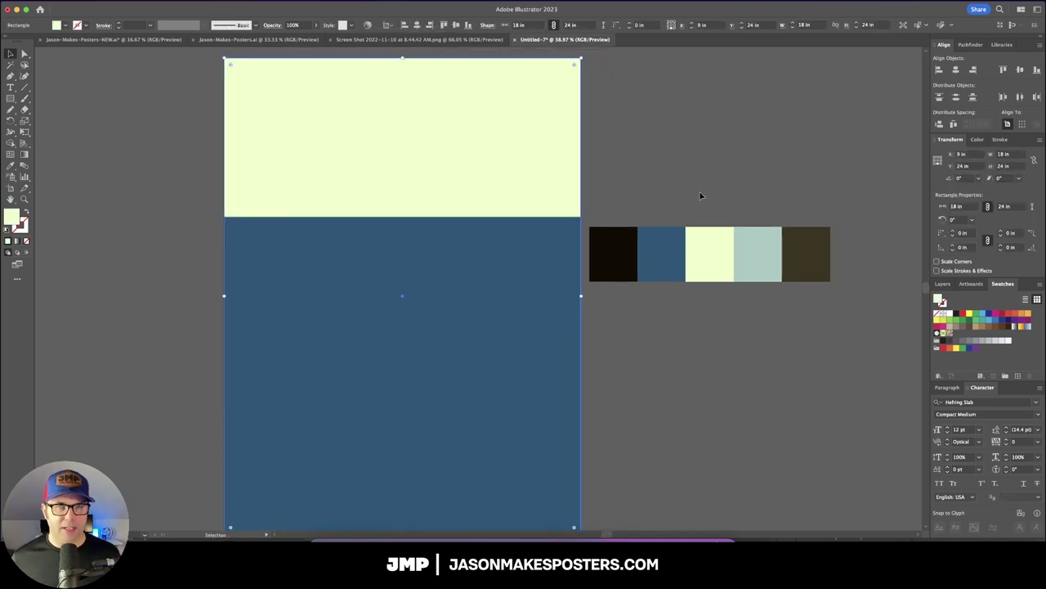
{"action": "left_click", "coordinate": [700, 195]}
{"action": "scroll", "coordinate": [590, 192], "scroll_direction": "left", "scroll_amount": 1}
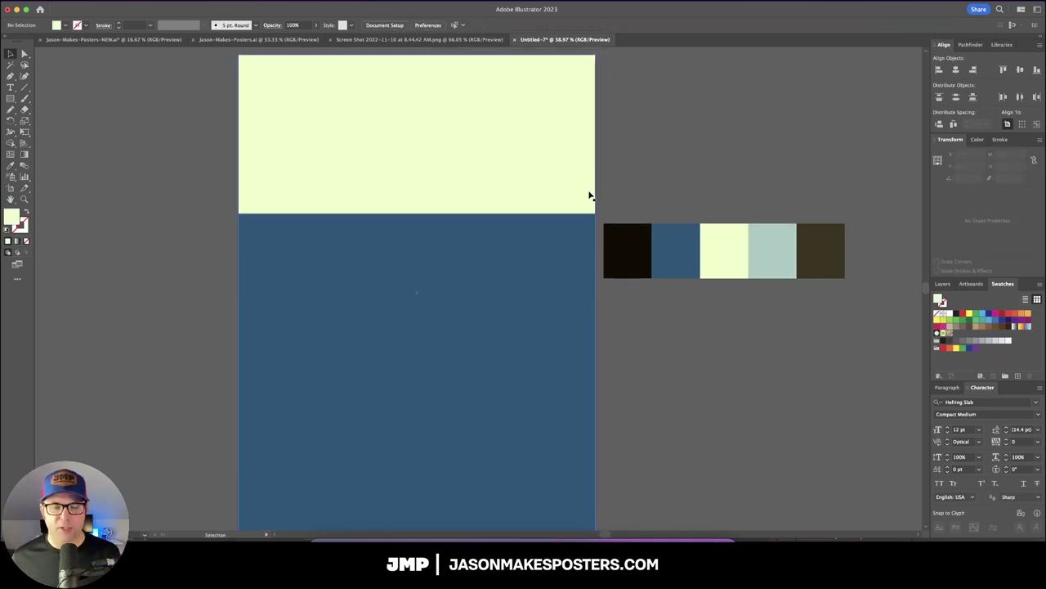
{"action": "scroll", "coordinate": [515, 290], "scroll_direction": "right", "scroll_amount": 1}
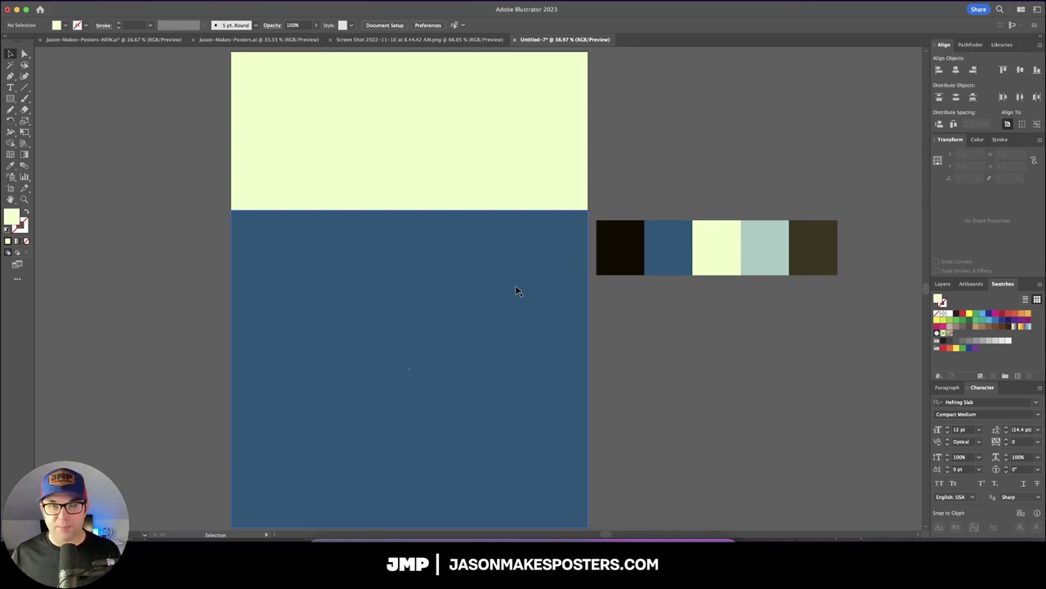
{"action": "scroll", "coordinate": [516, 291], "scroll_direction": "right", "scroll_amount": 2}
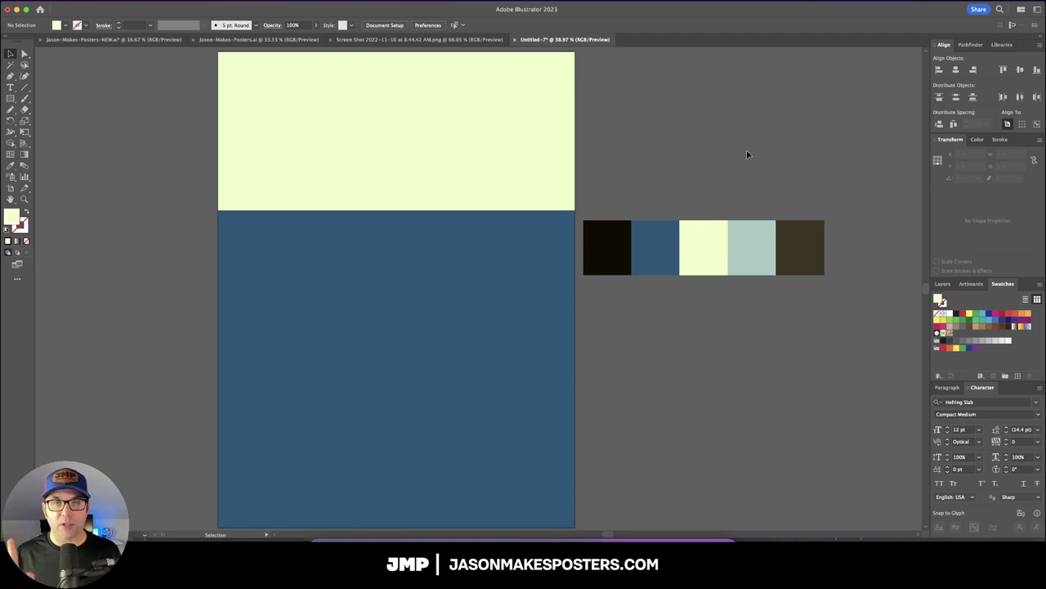
{"action": "scroll", "coordinate": [776, 238], "scroll_direction": "right", "scroll_amount": 2}
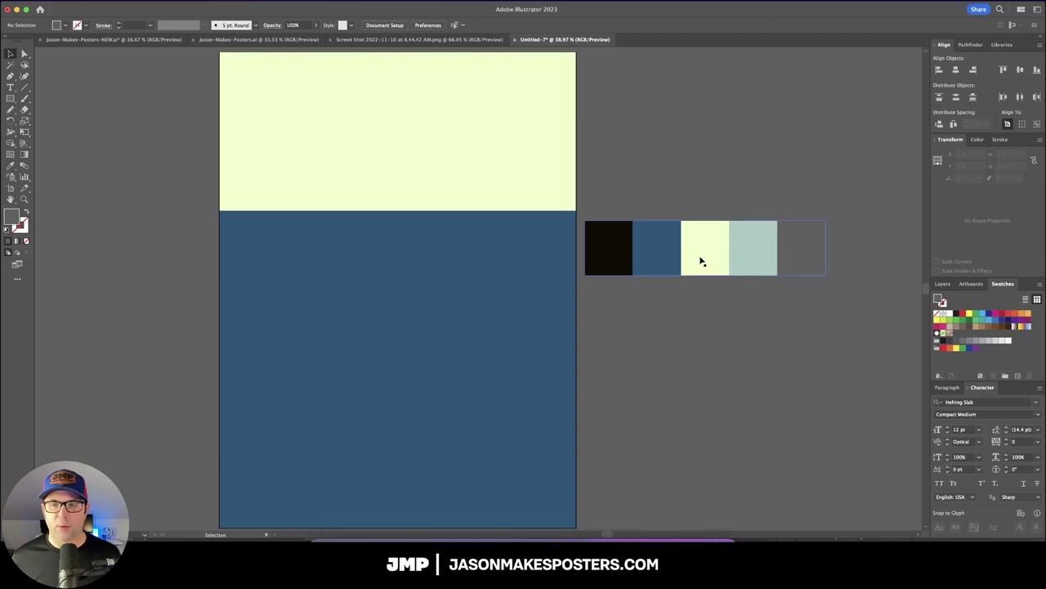
- Set the stroke weight of the horizontal line between the pale and blue areas to 10 pt
{"action": "left_click_drag", "start_coordinate": [662, 147], "coordinate": [695, 148]}
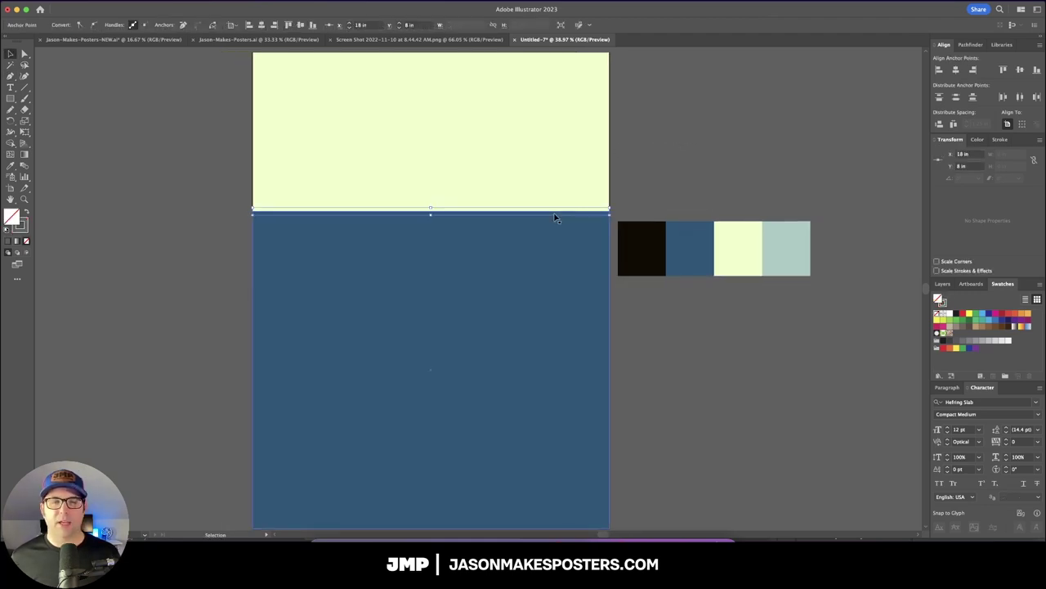
{"action": "left_click", "coordinate": [601, 213]}
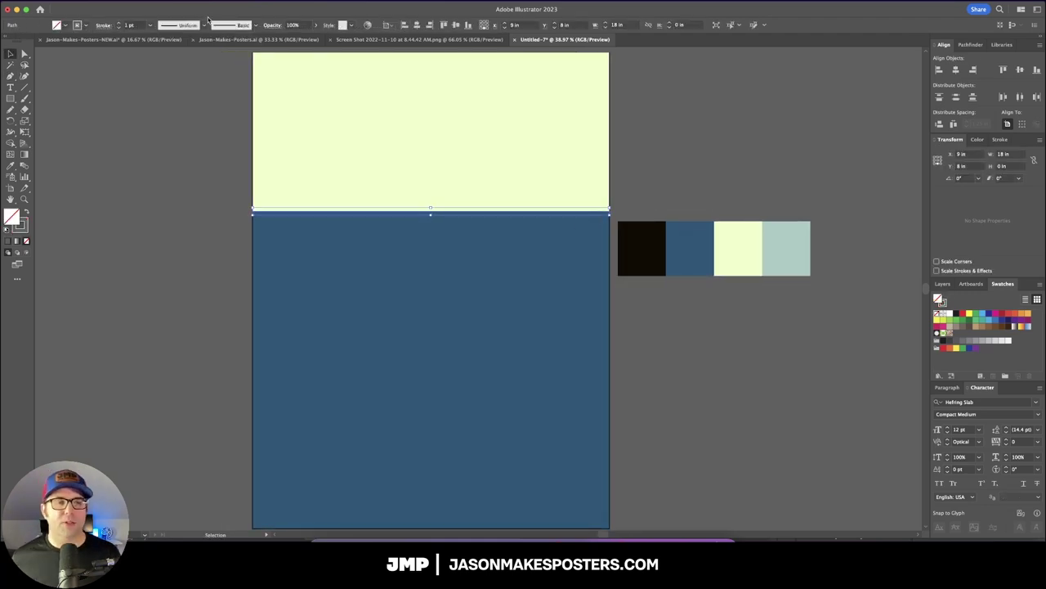
{"action": "left_click", "coordinate": [134, 24]}
{"action": "type", "text": "10"}
{"action": "key", "text": "Return"}
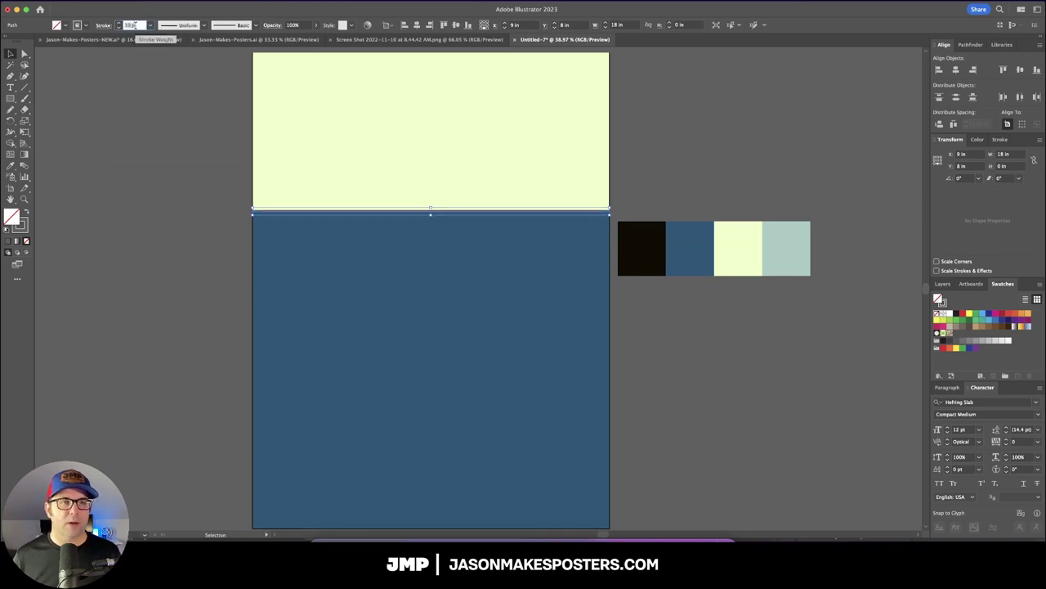
- Apply the Zig Zag effect to the horizontal line with an absolute size of 0.5 in, 20 ridges per segment and corner points
{"action": "left_click", "coordinate": [194, 2]}
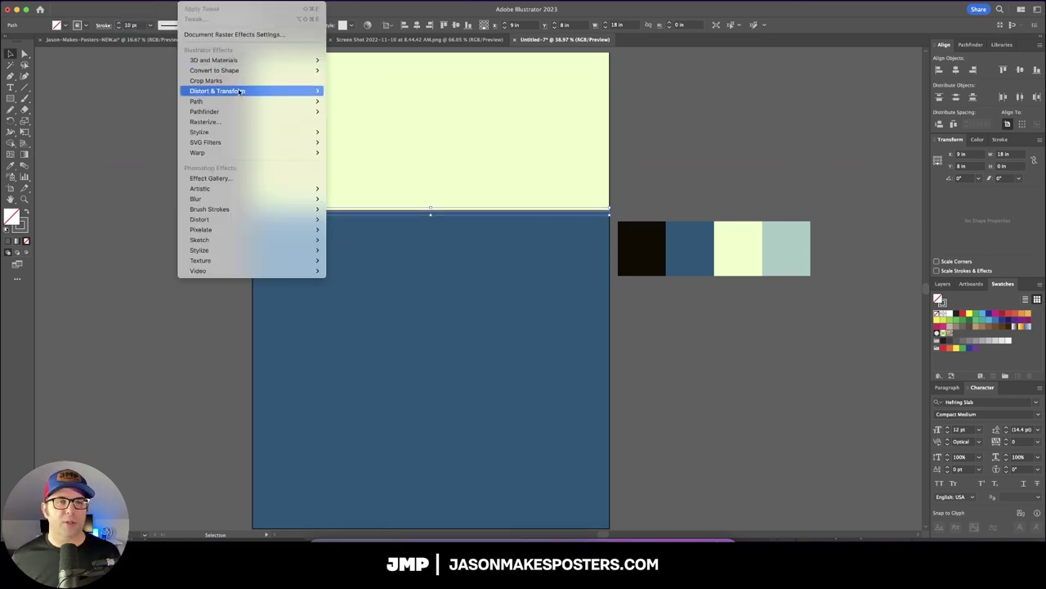
{"action": "mouse_move", "coordinate": [243, 90]}
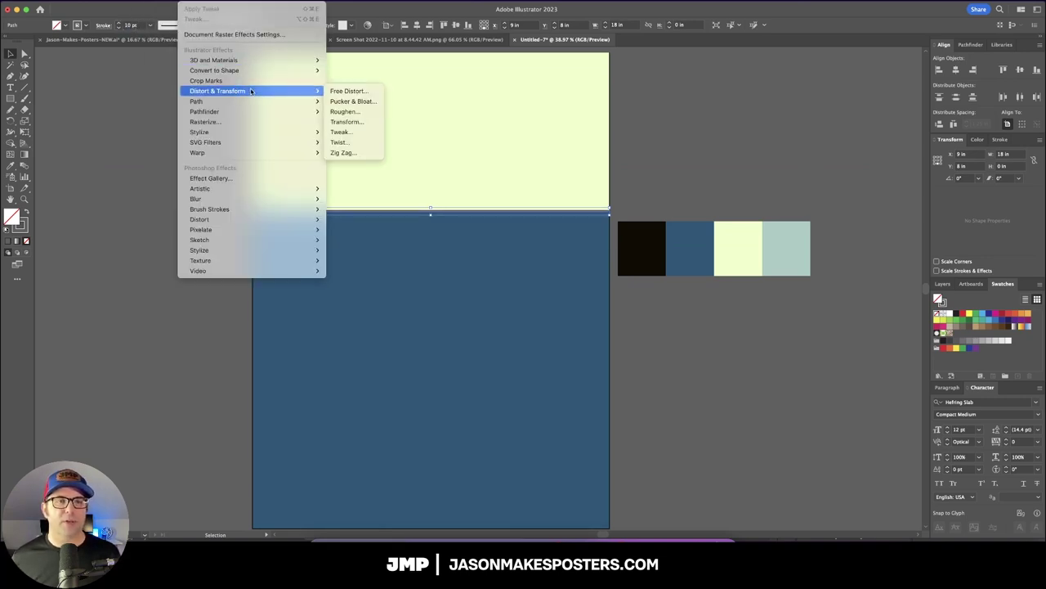
{"action": "left_click", "coordinate": [354, 154]}
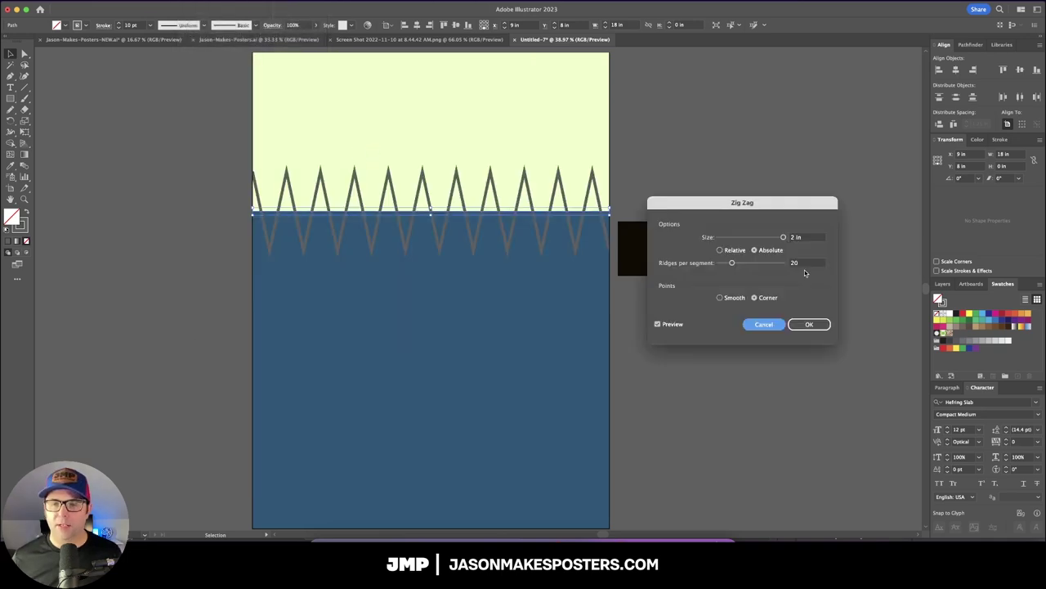
{"action": "key", "text": "Down"}
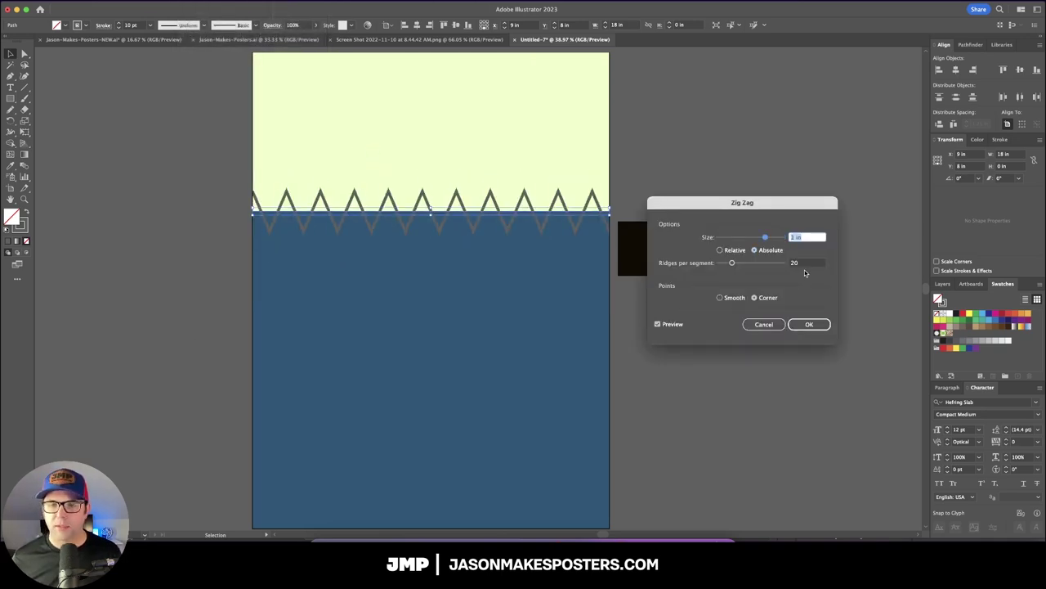
{"action": "key", "text": "Down"}
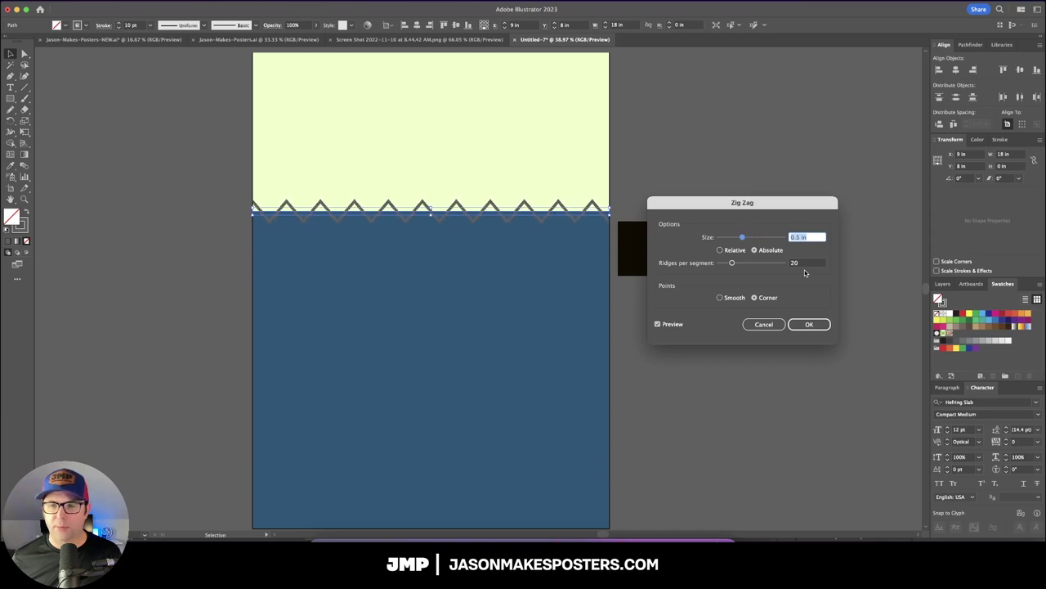
{"action": "key", "text": "Return"}
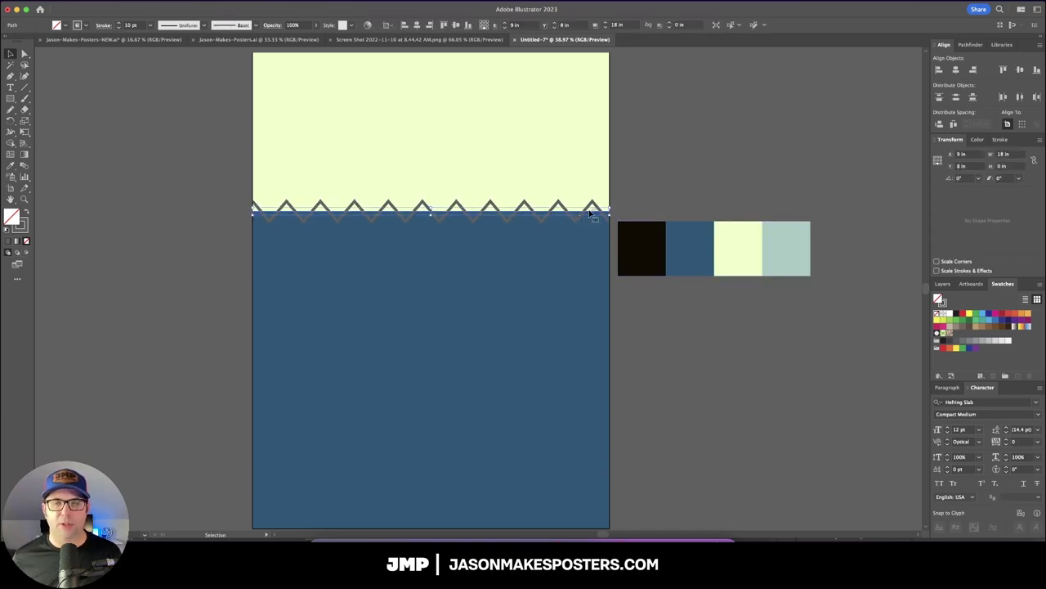
- Colour the zigzag line's stroke with the pale yellow sampled from the upper background and move it about 1 in down into the blue
{"action": "key", "text": "i"}
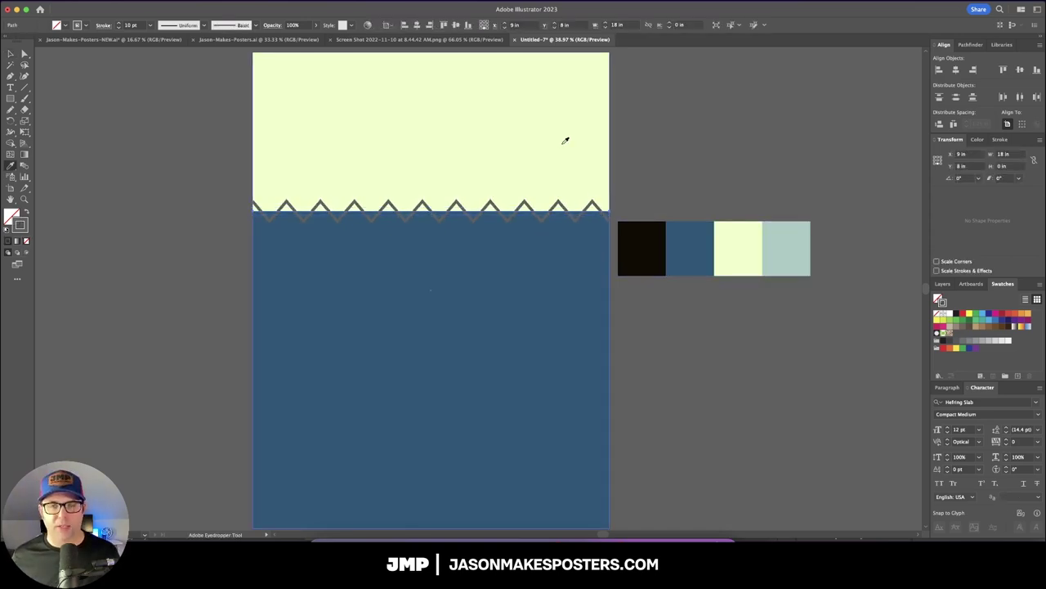
{"action": "left_click", "coordinate": [518, 155], "text": "shift"}
{"action": "key", "text": "v"}
{"action": "key", "text": "shift+Down"}
{"action": "key", "text": "shift+Down"}
{"action": "key", "text": "shift+Down"}
{"action": "key", "text": "shift+Down"}
{"action": "key", "text": "shift+Down"}
{"action": "key", "text": "shift+Down"}
{"action": "key", "text": "shift+Down"}
{"action": "left_click", "coordinate": [665, 196]}
- Expand the appearance of the zigzag line into an editable path
{"action": "left_click", "coordinate": [574, 252]}
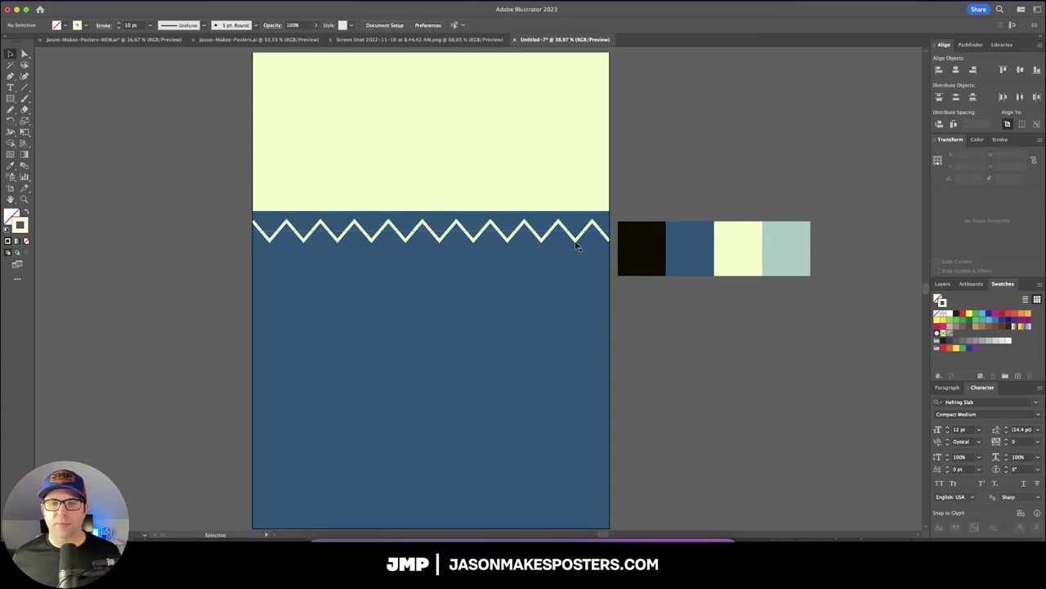
{"action": "left_click", "coordinate": [111, 1]}
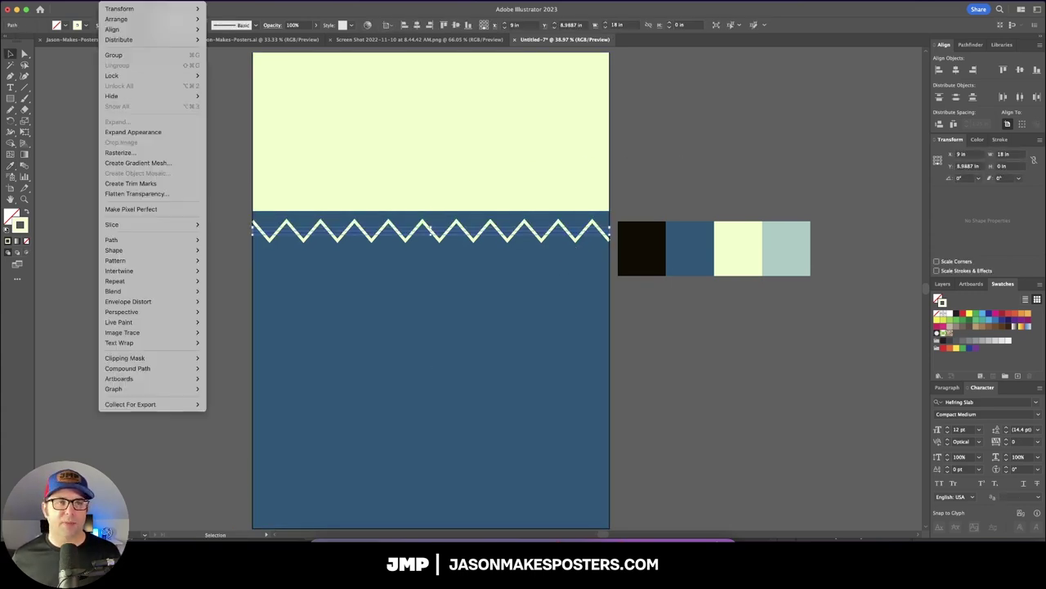
{"action": "left_click", "coordinate": [152, 133]}
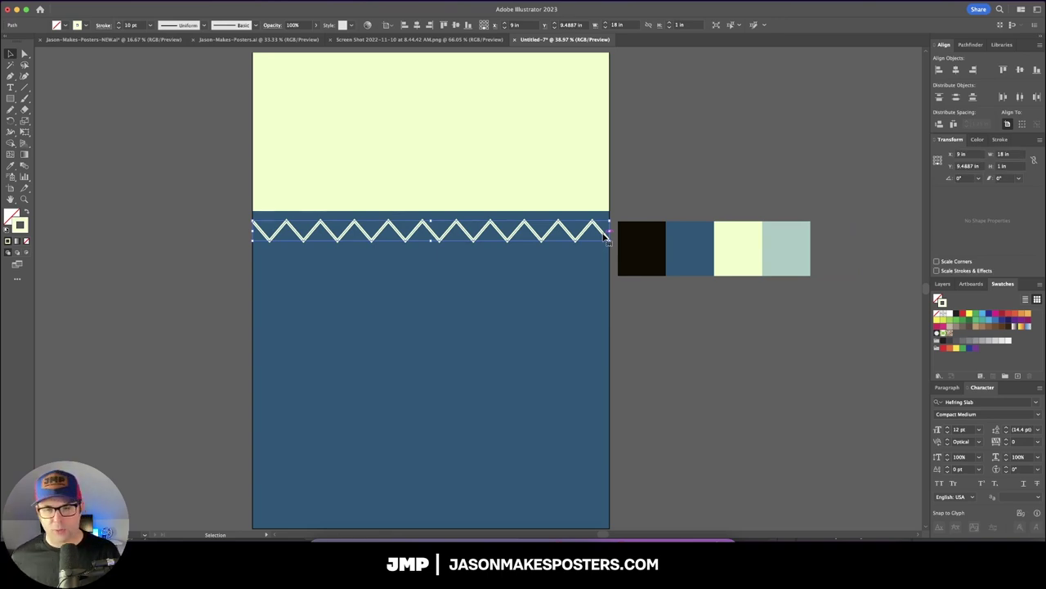
- Extend the zigzag path from both ends with the Pen tool into a closed full-width strip about 1.95 in tall with a flat lower edge
{"action": "left_click", "coordinate": [699, 200]}
{"action": "key", "text": "p"}
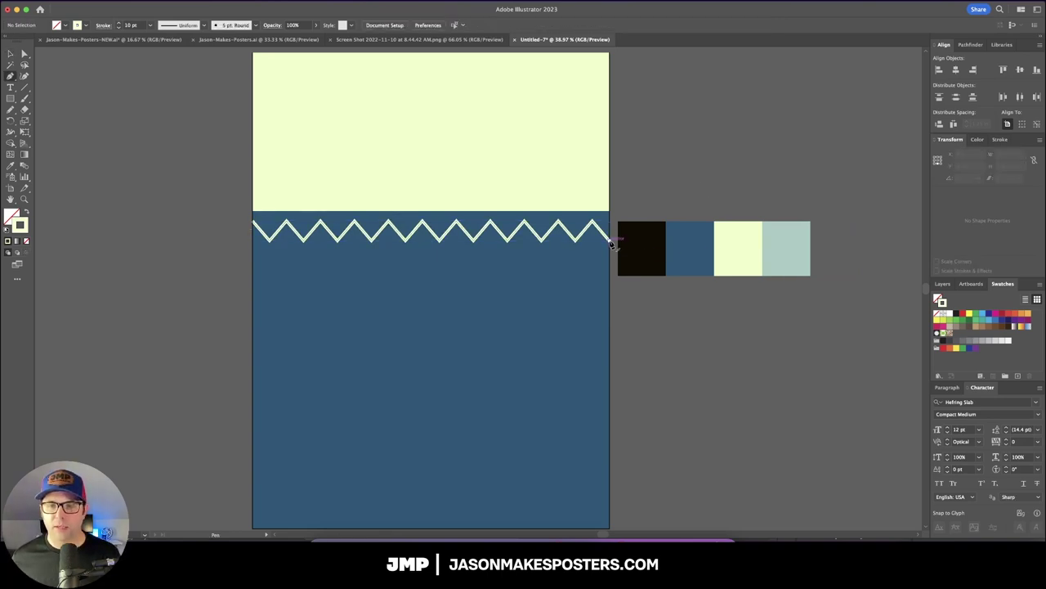
{"action": "left_click", "coordinate": [610, 258]}
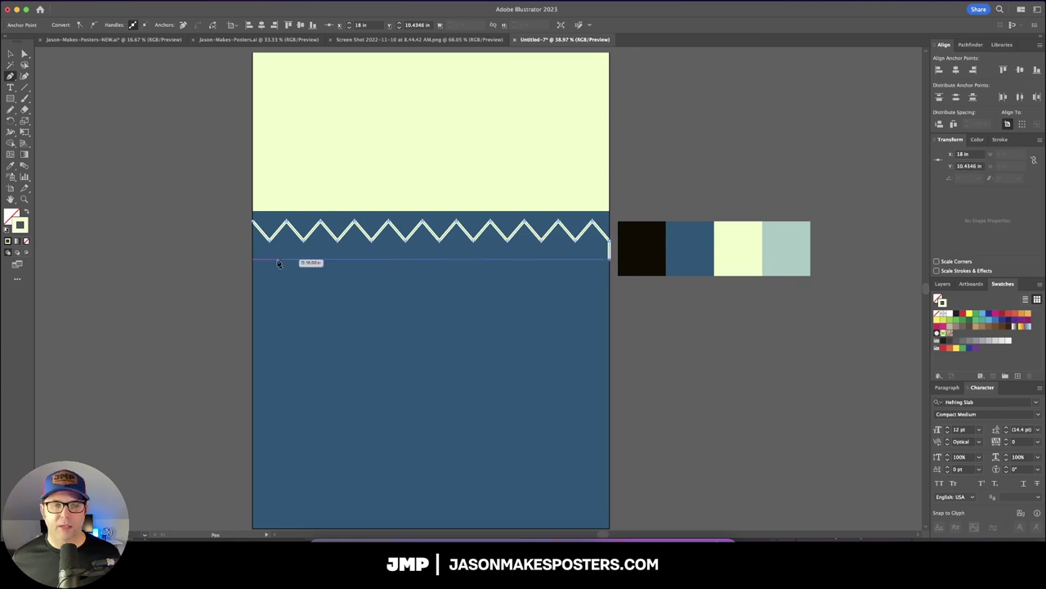
{"action": "left_click", "coordinate": [252, 260]}
{"action": "left_click", "coordinate": [254, 224]}
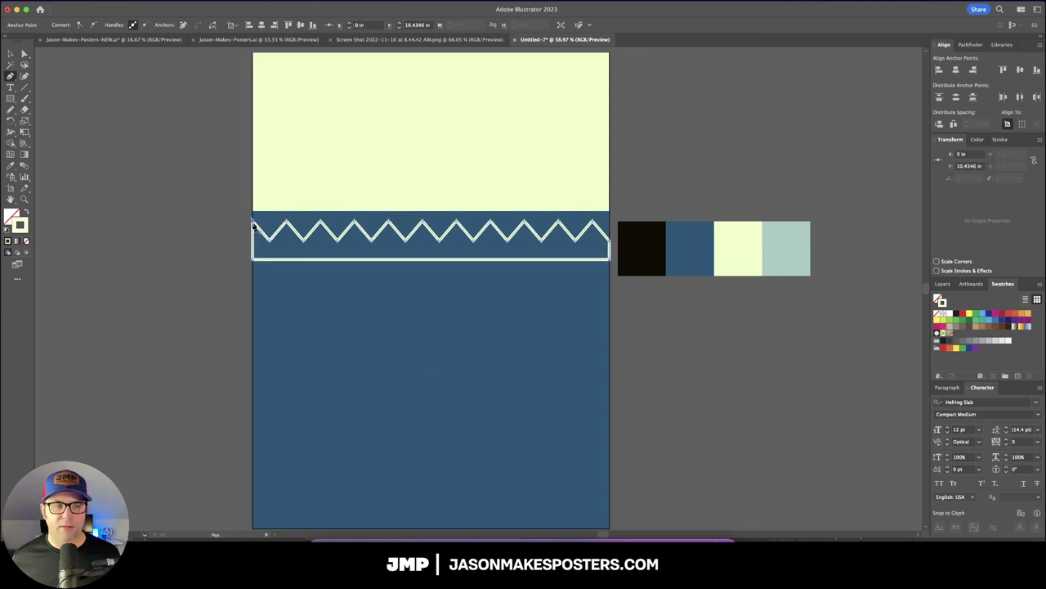
{"action": "key", "text": "v"}
{"action": "left_click", "coordinate": [217, 256]}
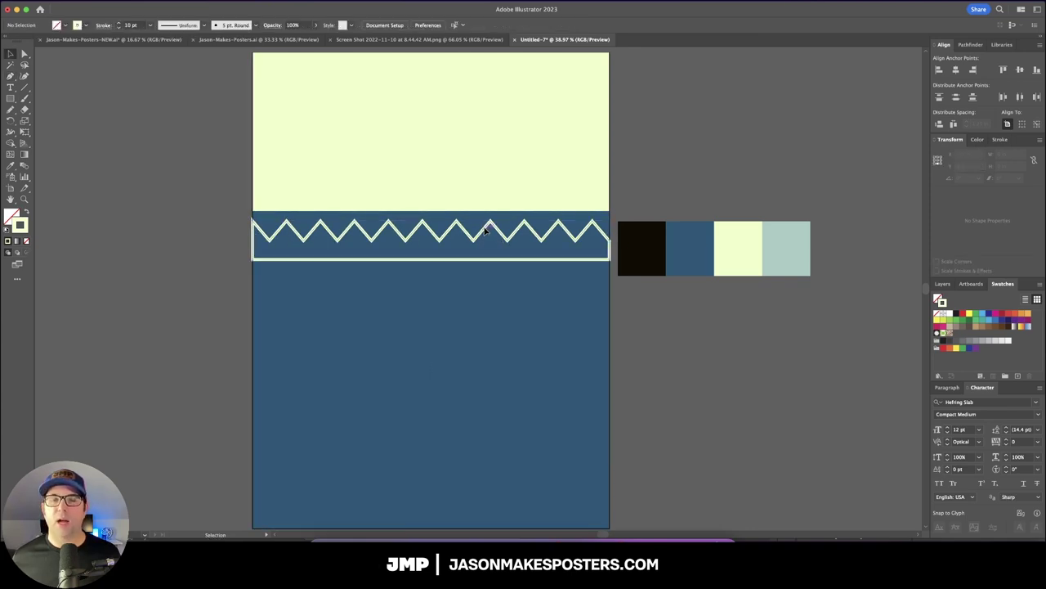
- Swap the closed zigzag shape's stroke and fill so it is solid pale yellow, and rotate it 180° so the teeth point down
{"action": "left_click", "coordinate": [484, 230]}
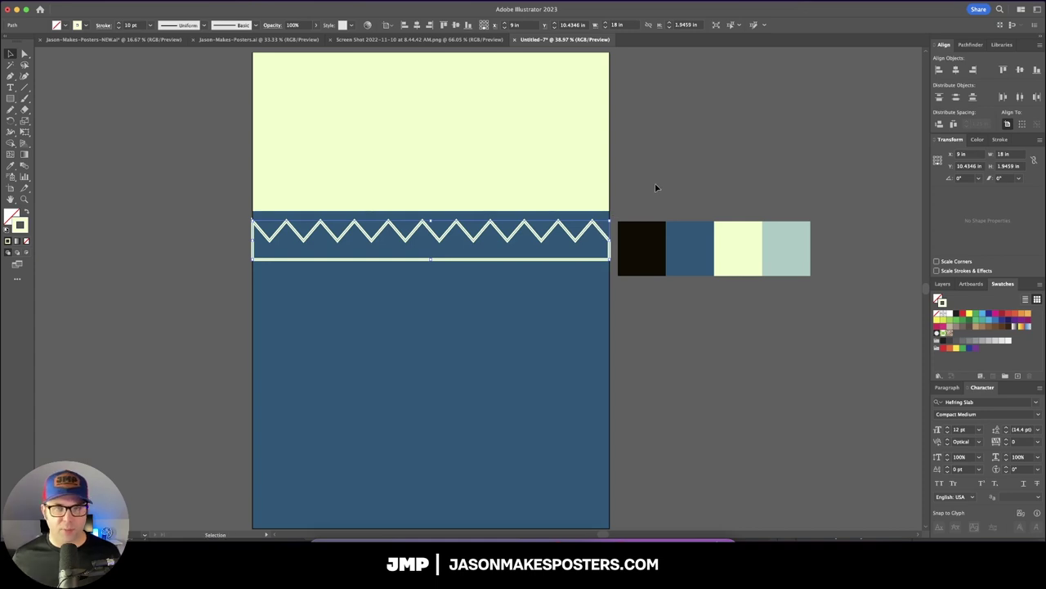
{"action": "key", "text": "shift+x"}
{"action": "left_click_drag", "start_coordinate": [615, 213], "coordinate": [245, 275]}
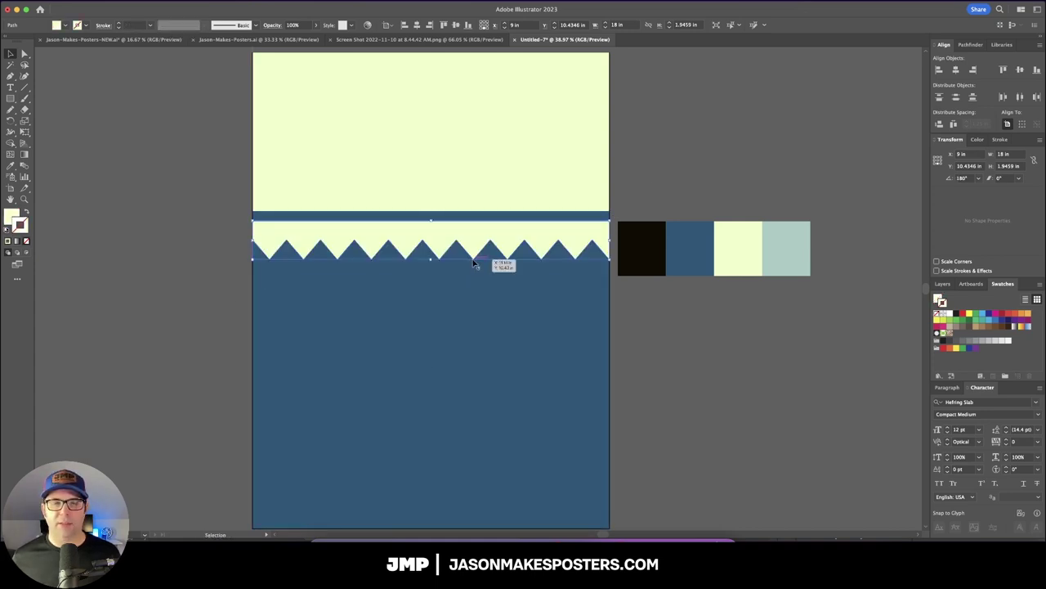
- Move the pale zigzag strip up so it overlaps the upper background and covers the straight blue edge
{"action": "left_click_drag", "start_coordinate": [473, 222], "coordinate": [472, 213]}
{"action": "scroll", "coordinate": [470, 212], "scroll_direction": "up", "scroll_amount": 2}
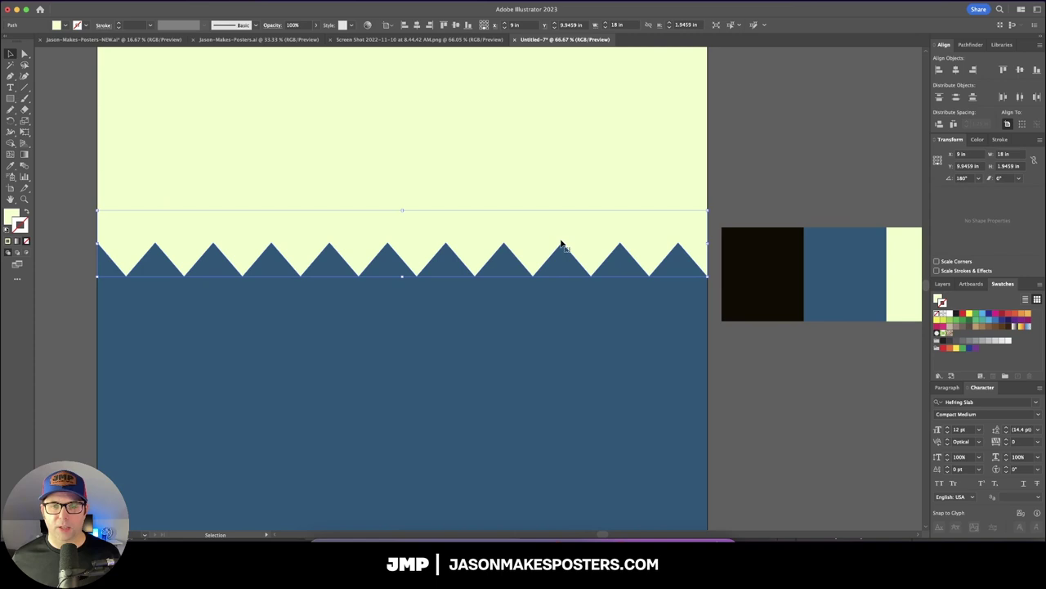
{"action": "left_click_drag", "start_coordinate": [561, 240], "coordinate": [561, 235]}
{"action": "left_click", "coordinate": [715, 239]}
{"action": "scroll", "coordinate": [764, 241], "scroll_direction": "down", "scroll_amount": 2}
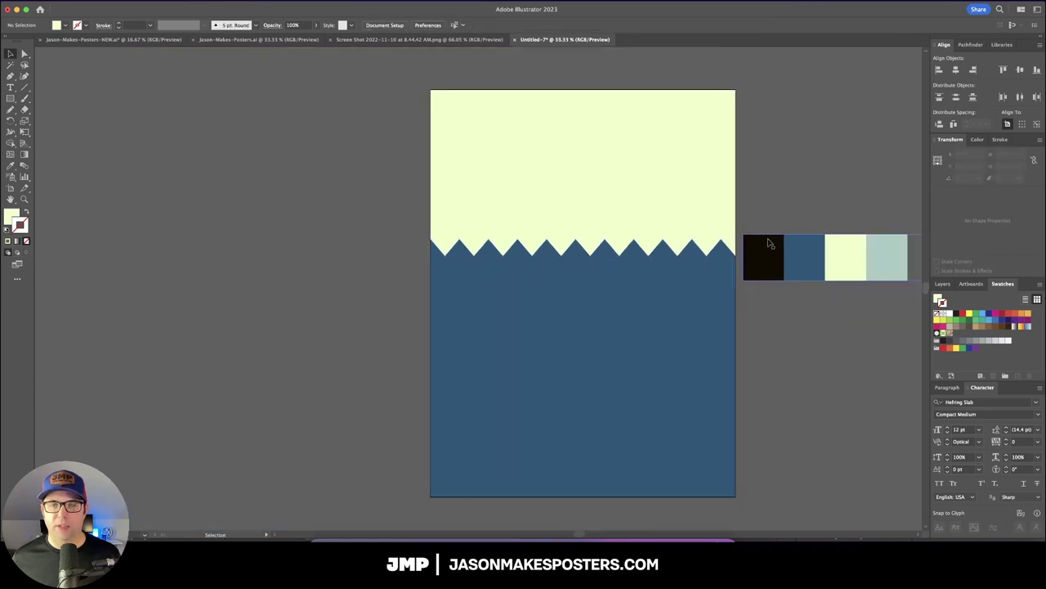
{"action": "key", "text": "super+0"}
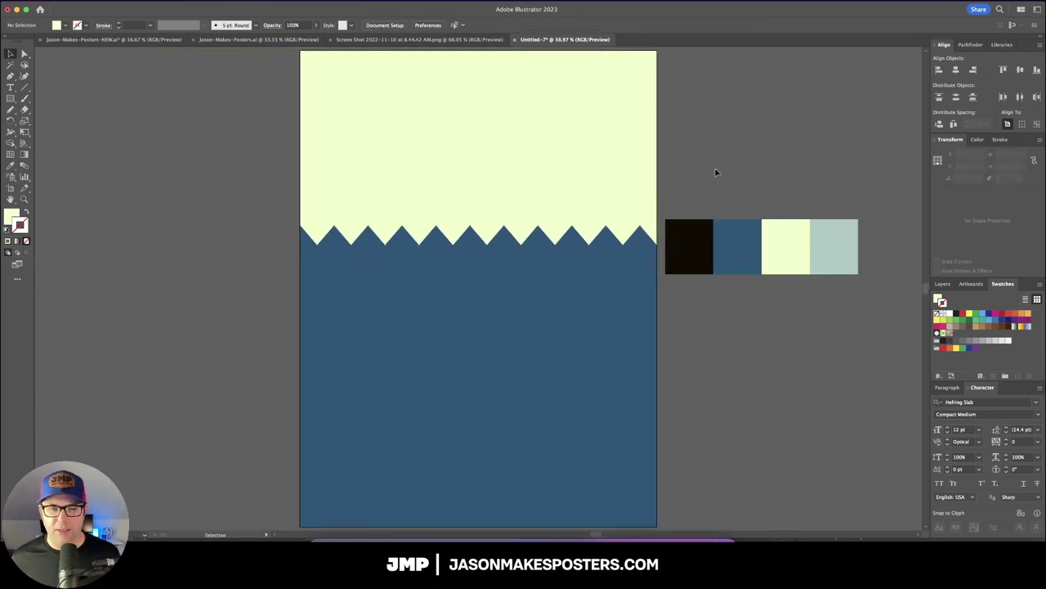
- Place a copy of the zigzag strip about 0.68 in to the left and fill it with the green a9b28d
{"action": "scroll", "coordinate": [662, 204], "scroll_direction": "right", "scroll_amount": 1}
{"action": "left_click", "coordinate": [609, 232]}
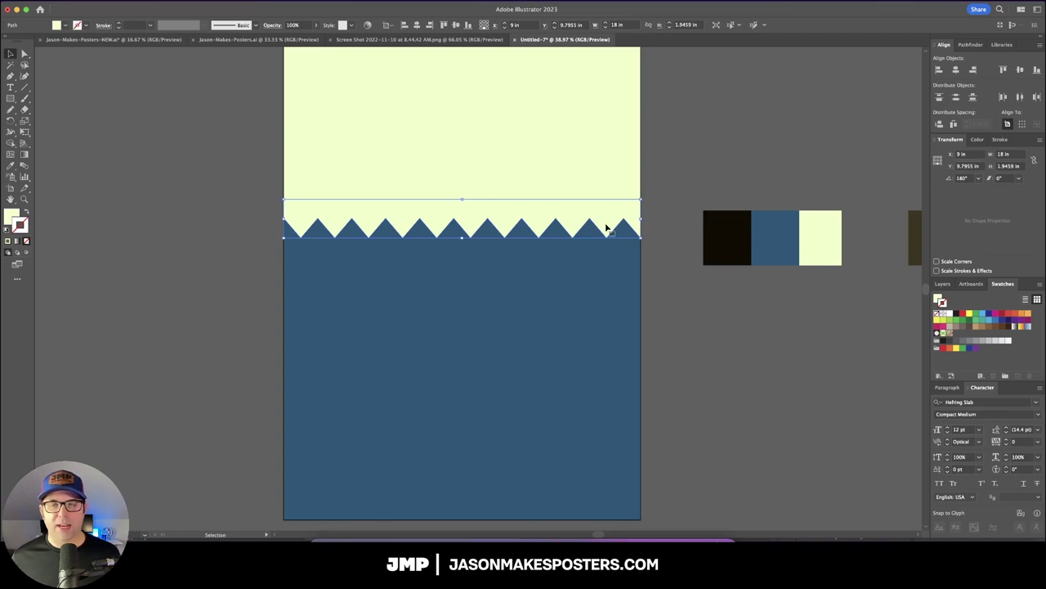
{"action": "left_click_drag", "start_coordinate": [610, 230], "coordinate": [596, 227]}
{"action": "scroll", "coordinate": [595, 226], "scroll_direction": "right", "scroll_amount": 2}
{"action": "double_click", "coordinate": [11, 216]}
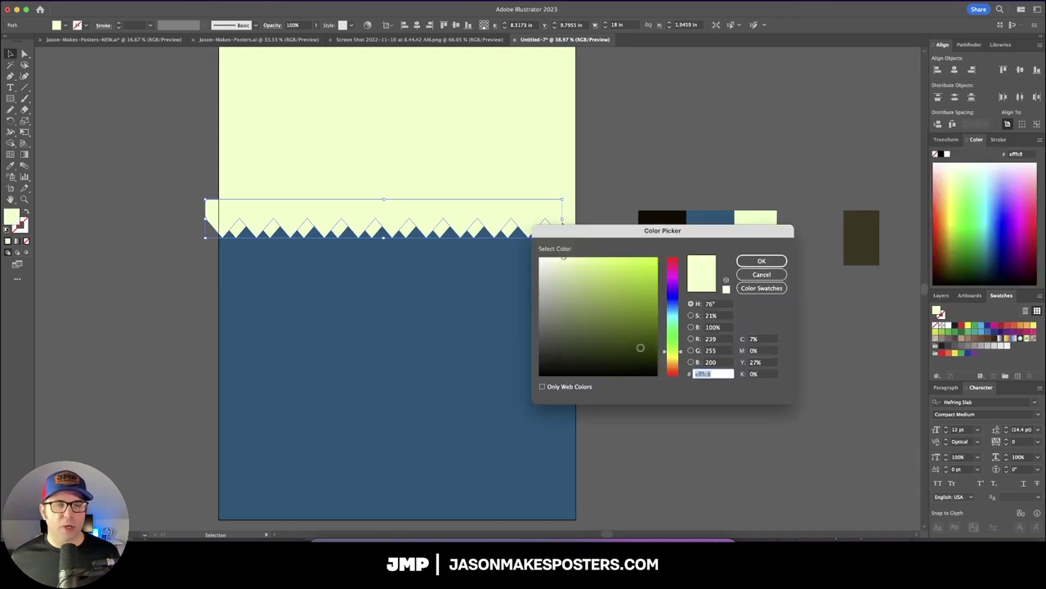
{"action": "type", "text": "a9b28d"}
{"action": "key", "text": "Return"}
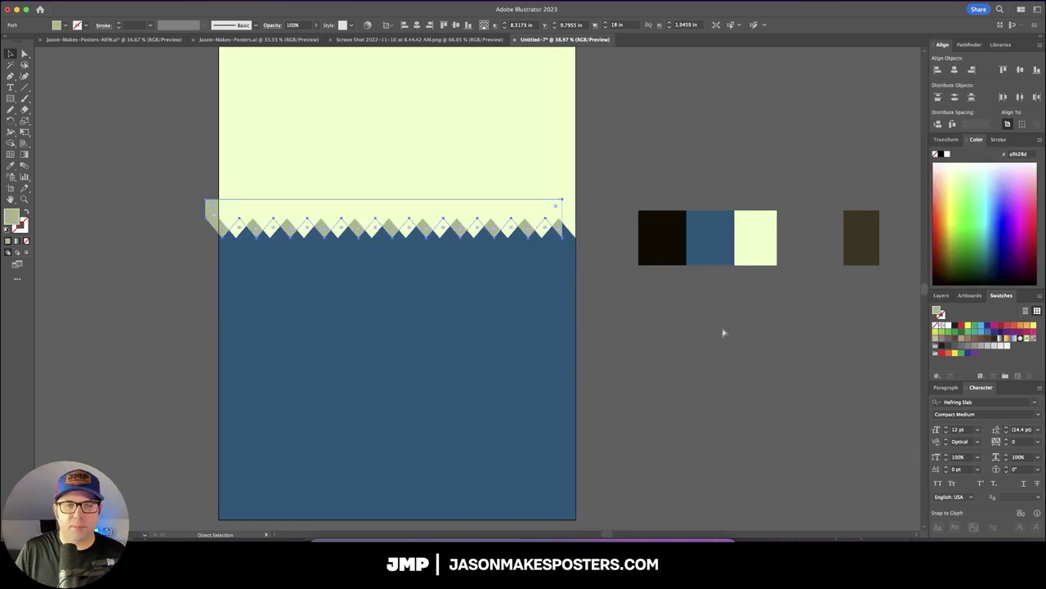
{"action": "key", "text": "v"}
{"action": "left_click", "coordinate": [723, 333]}
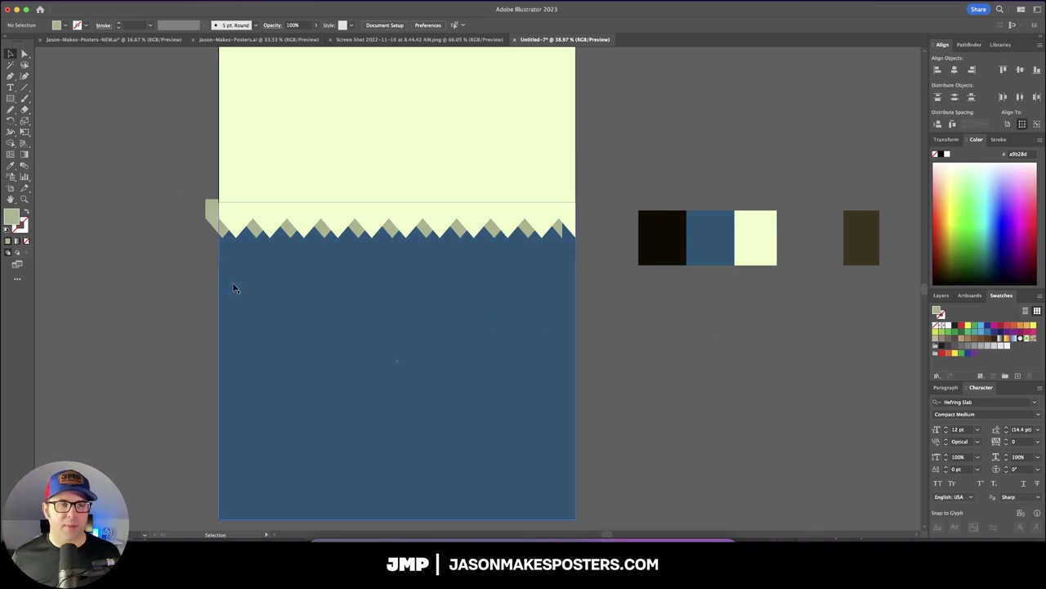
- Divide the green zigzag copy and the blue rectangle along their overlaps, and delete the green piece overhanging the poster's left edge
{"action": "left_click", "coordinate": [210, 216]}
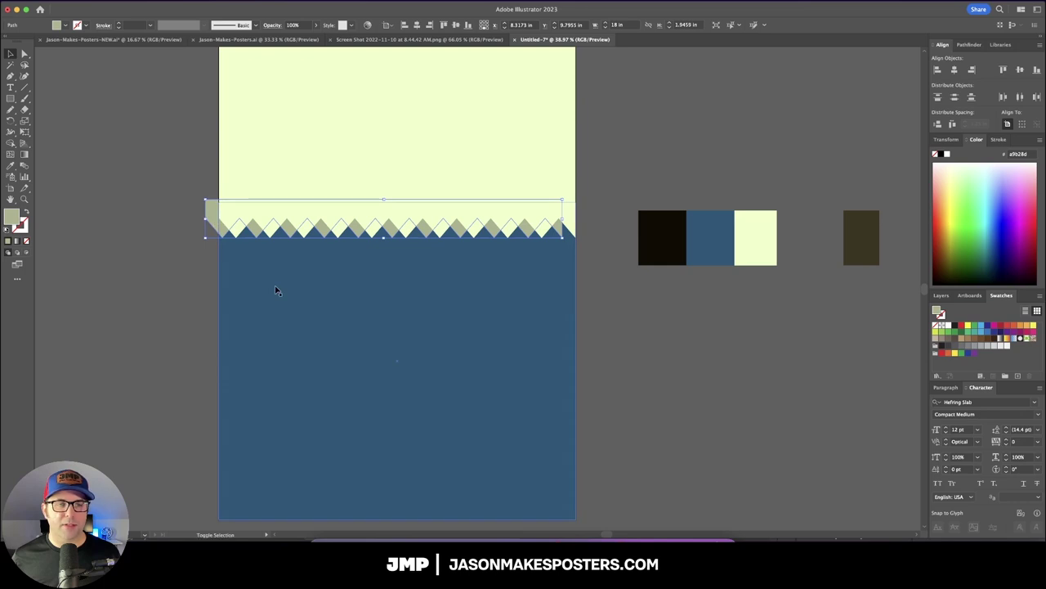
{"action": "left_click", "coordinate": [968, 45]}
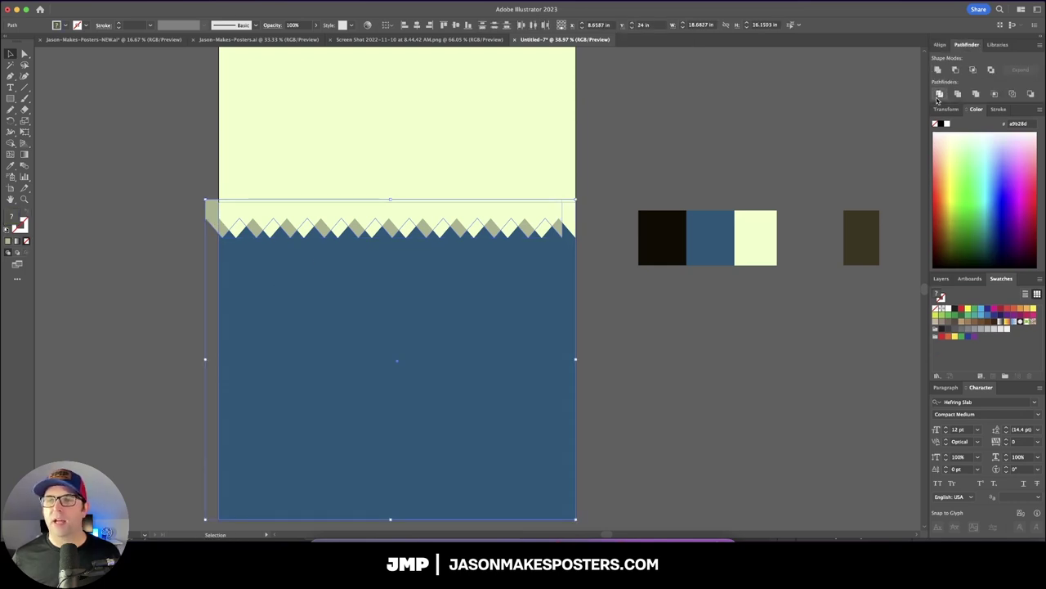
{"action": "left_click", "coordinate": [939, 94]}
{"action": "left_click", "coordinate": [25, 54]}
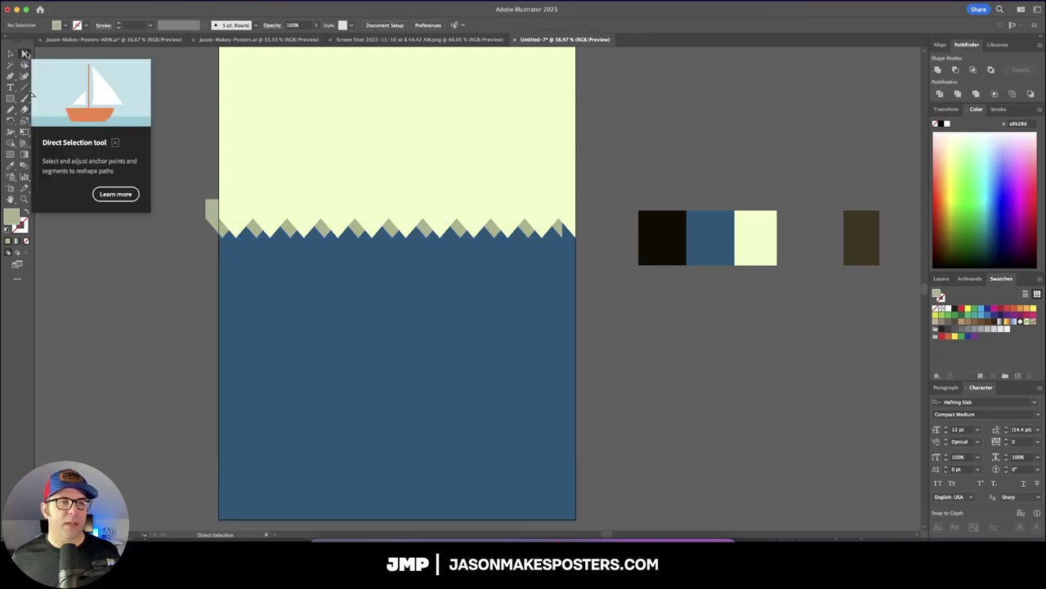
{"action": "left_click", "coordinate": [210, 208]}
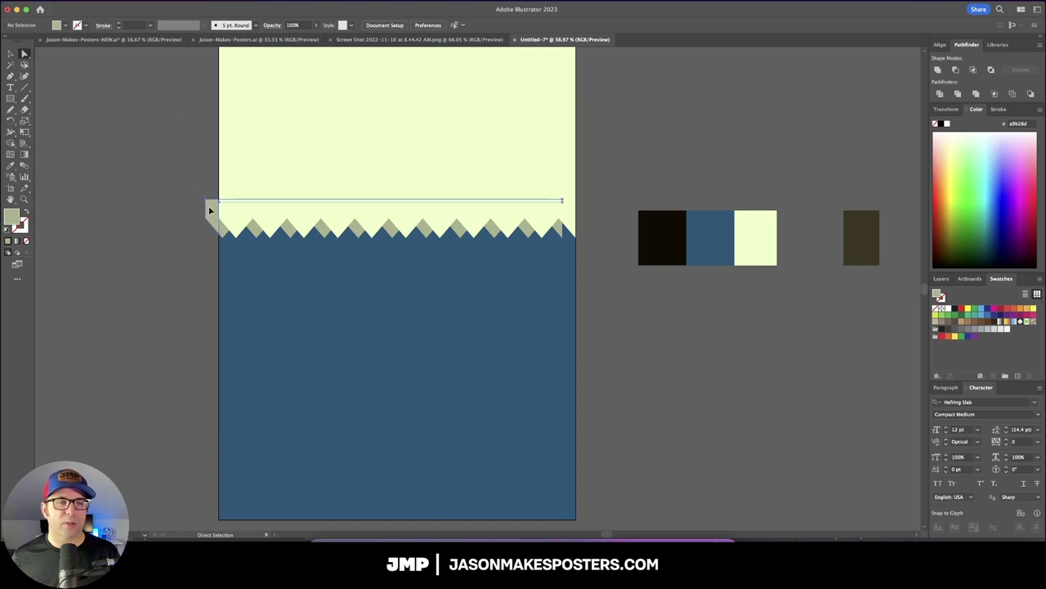
{"action": "key", "text": "Delete"}
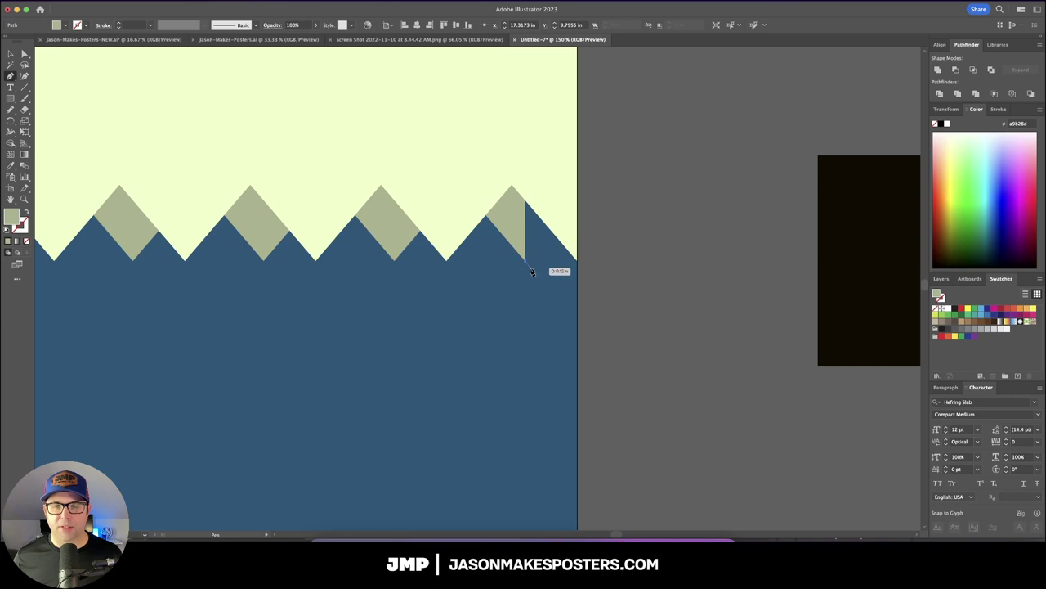
- Draw a green triangle with the Pen tool over the cut-off last diamond and align its top corner to make the right side vertical
{"action": "left_click", "coordinate": [526, 261]}
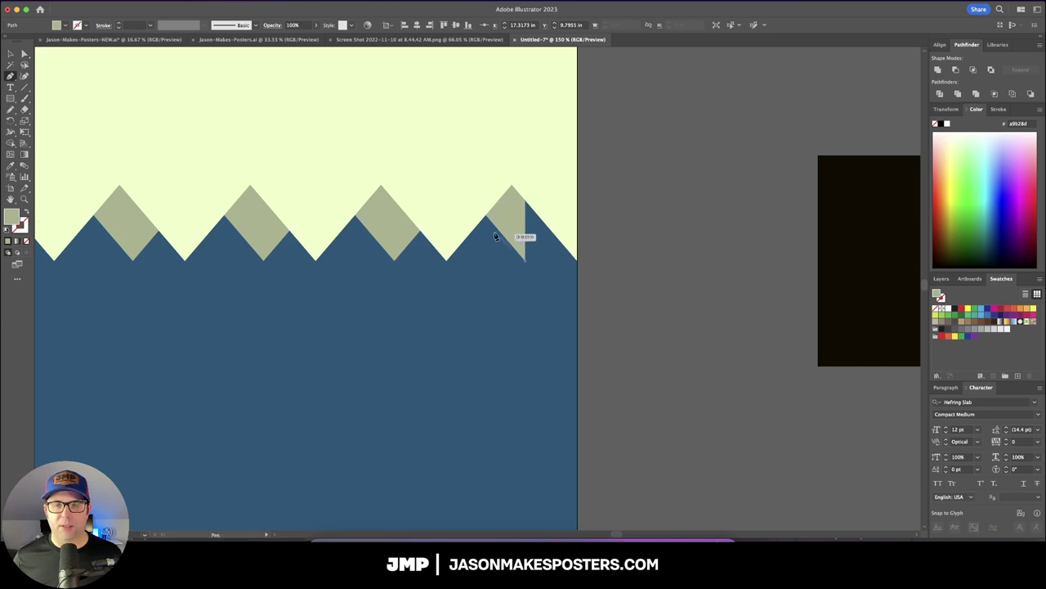
{"action": "left_click", "coordinate": [469, 194]}
{"action": "left_click", "coordinate": [524, 164]}
{"action": "left_click", "coordinate": [526, 261]}
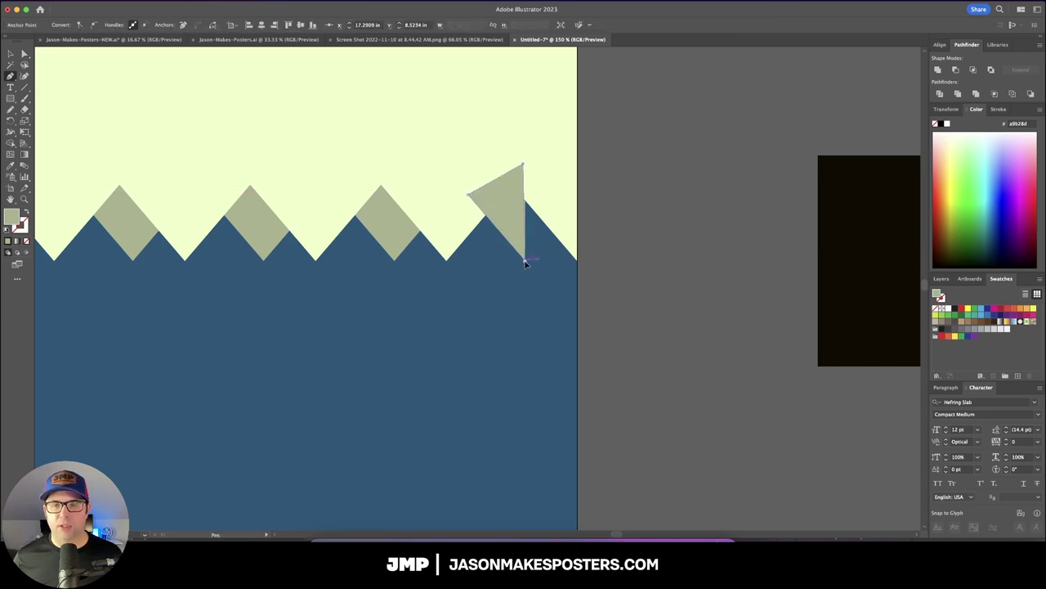
{"action": "left_click_drag", "start_coordinate": [495, 103], "coordinate": [498, 103]}
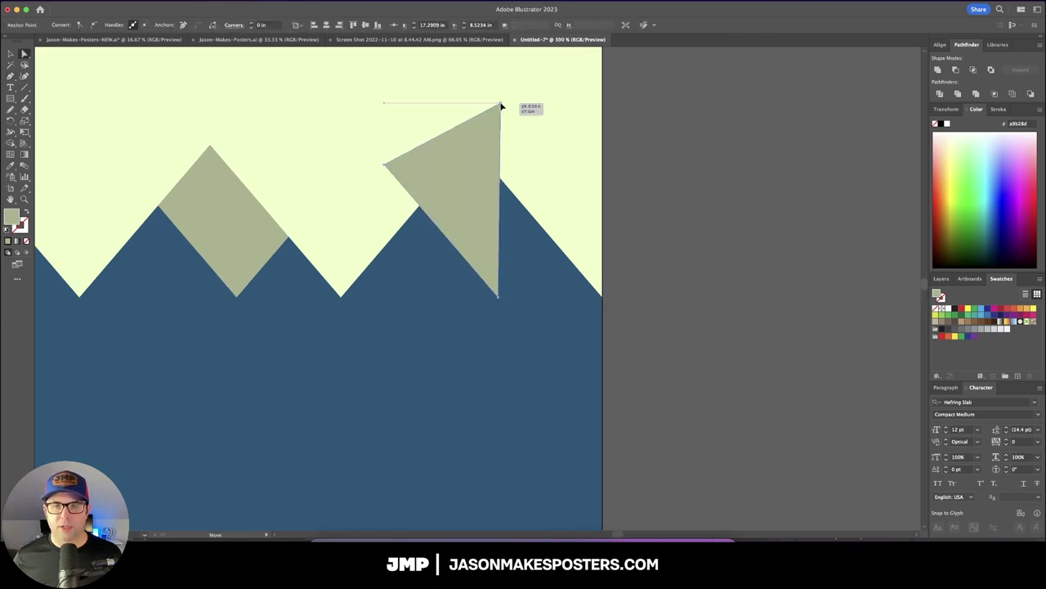
- Mirror the green triangle against the cut edge to complete the last diamond, and remove the part overhanging the poster's right edge
{"action": "key", "text": "v"}
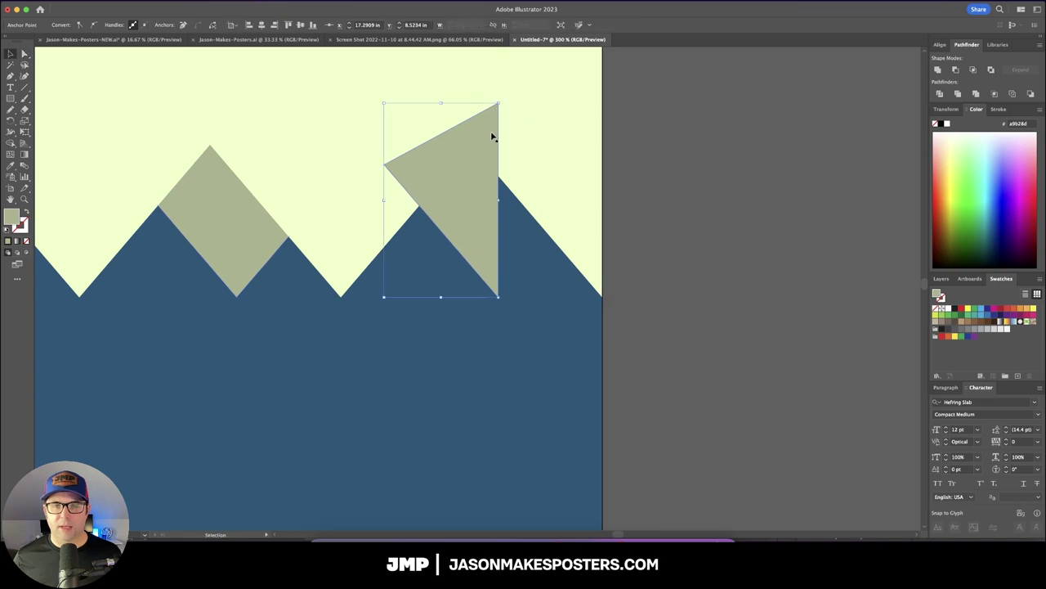
{"action": "right_click", "coordinate": [480, 152]}
{"action": "mouse_move", "coordinate": [540, 370]}
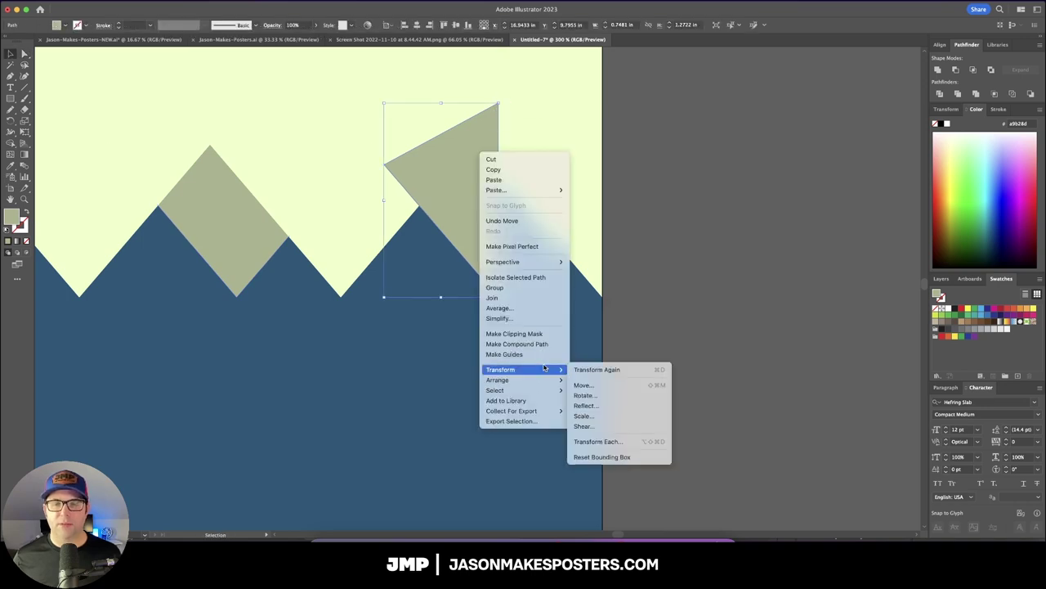
{"action": "left_click", "coordinate": [603, 409]}
{"action": "key", "text": "Return"}
{"action": "left_click_drag", "start_coordinate": [431, 221], "coordinate": [545, 223]}
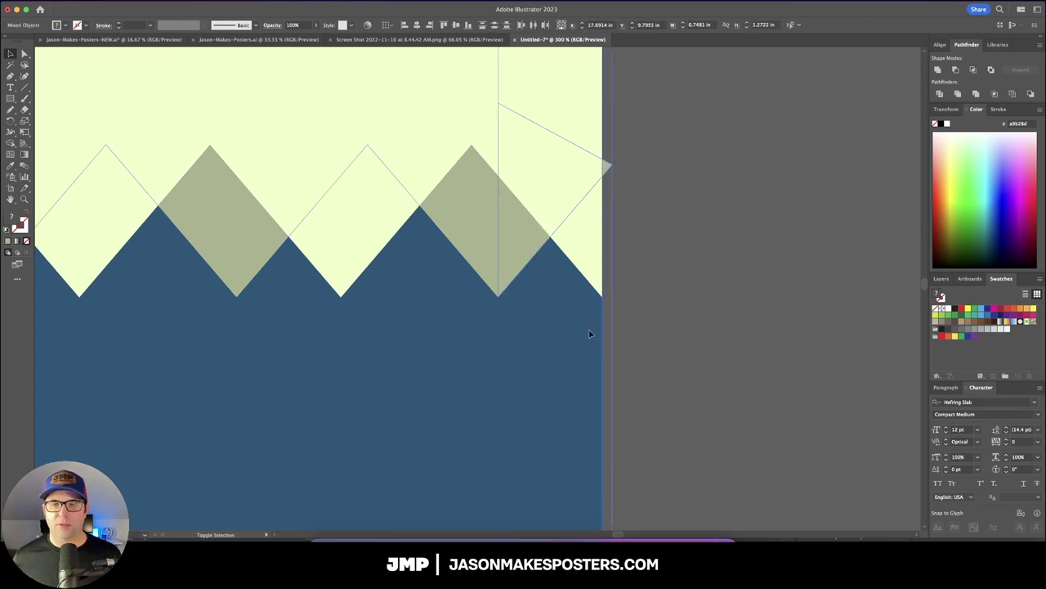
{"action": "left_click", "coordinate": [609, 180]}
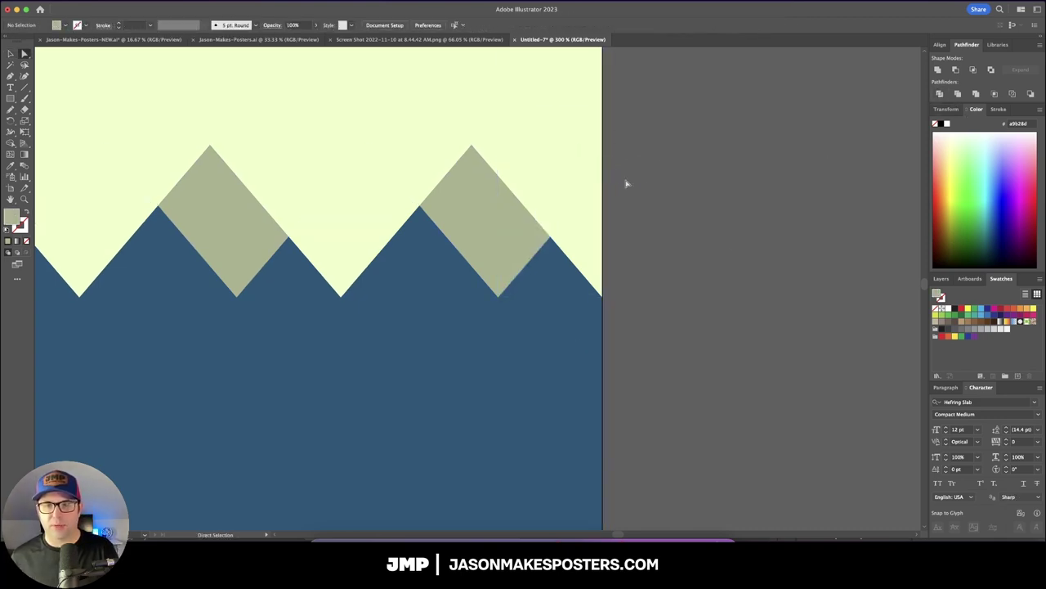
- Select every shape sharing the green a9b28d fill along the zigzag edge and unite them into one shape
{"action": "key", "text": "v"}
{"action": "key", "text": "super+0"}
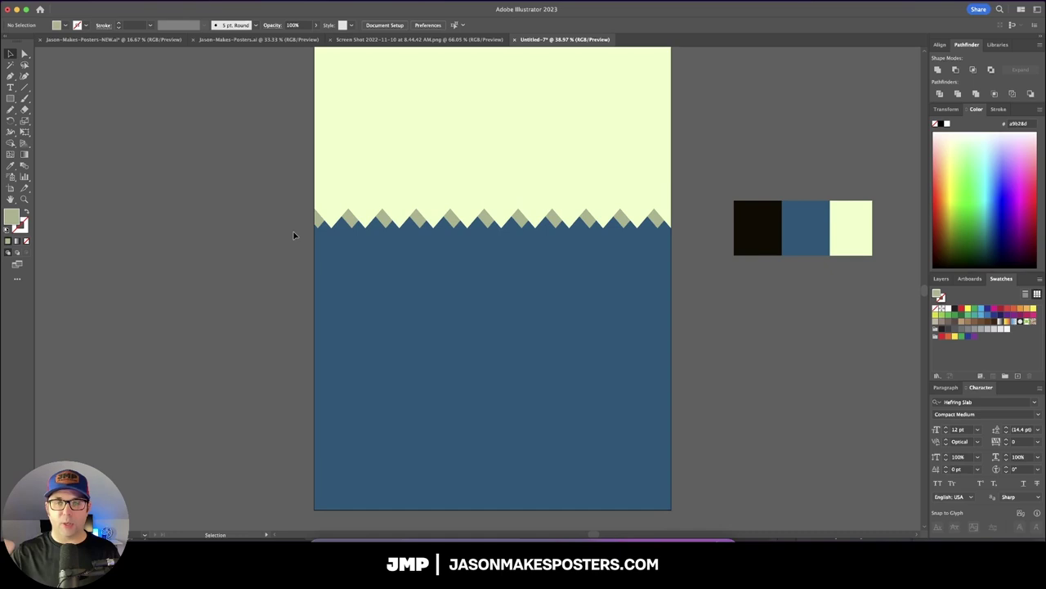
{"action": "key", "text": "a"}
{"action": "left_click", "coordinate": [422, 224]}
{"action": "left_click", "coordinate": [421, 224]}
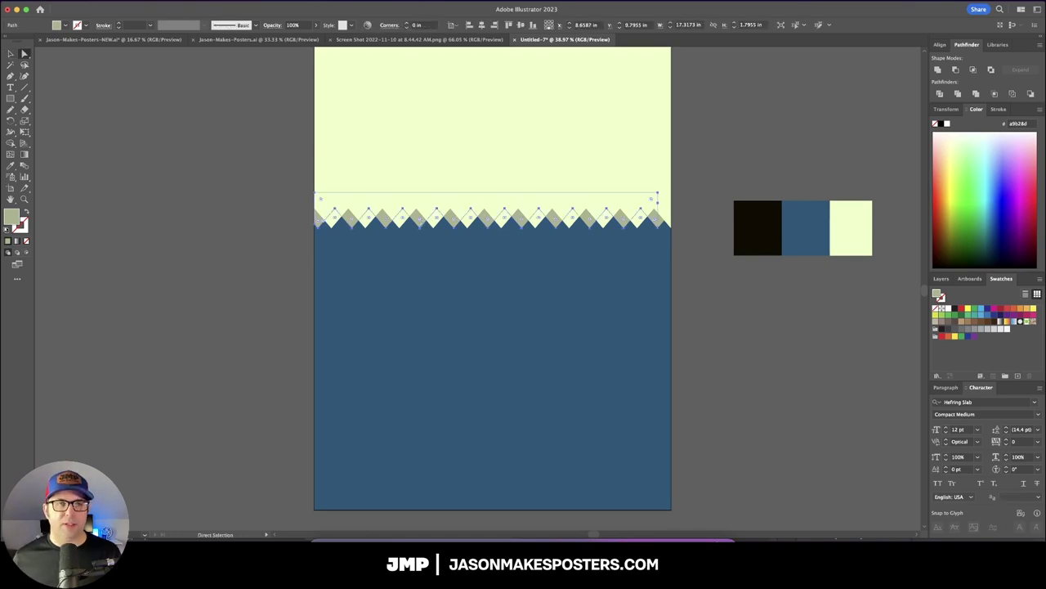
{"action": "left_click", "coordinate": [164, 2]}
{"action": "mouse_move", "coordinate": [200, 91]}
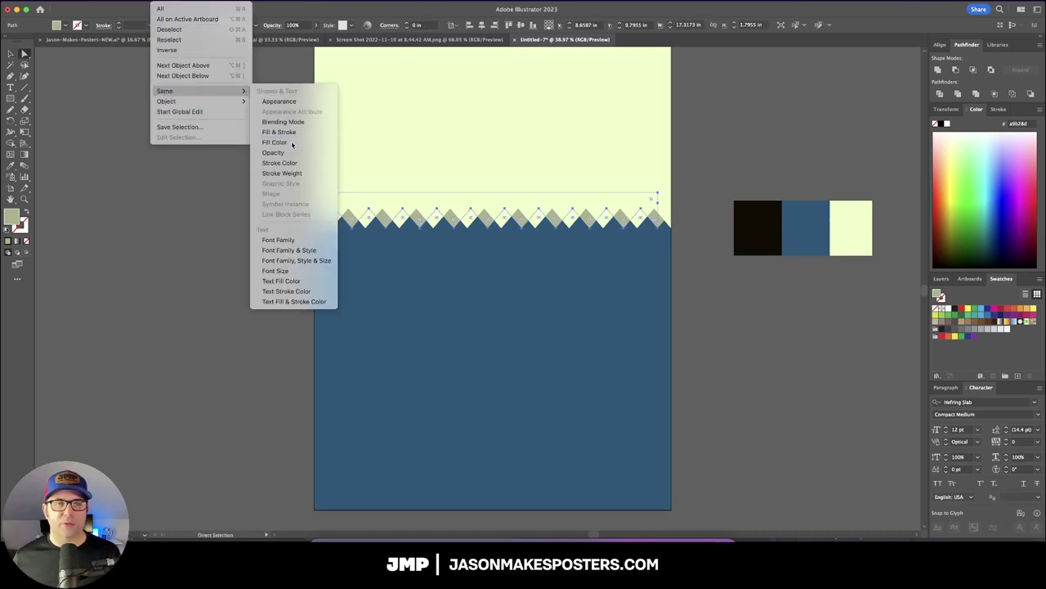
{"action": "left_click", "coordinate": [291, 144]}
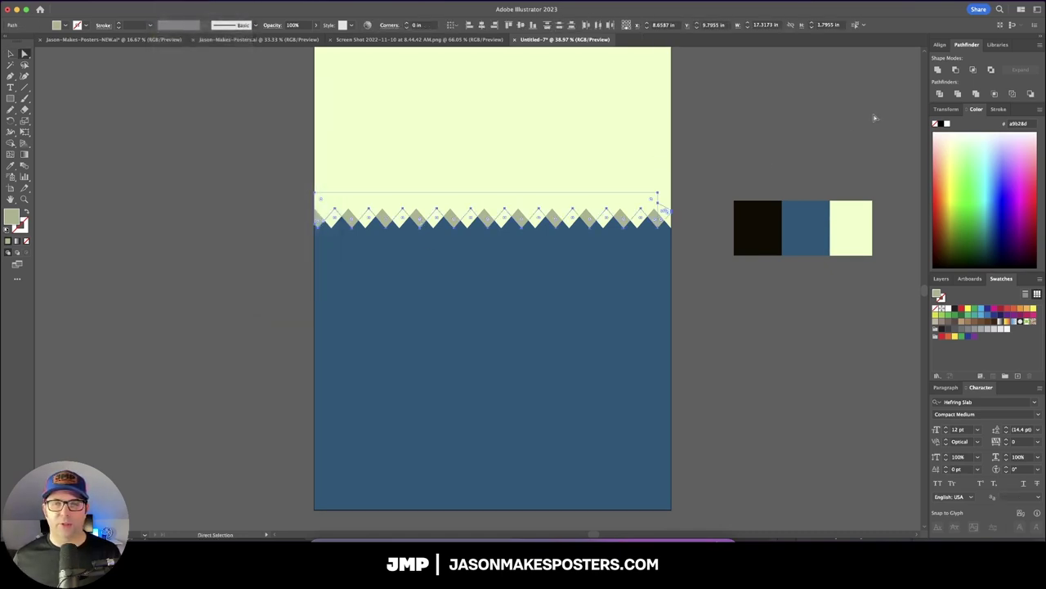
{"action": "left_click", "coordinate": [939, 71]}
{"action": "key", "text": "Return"}
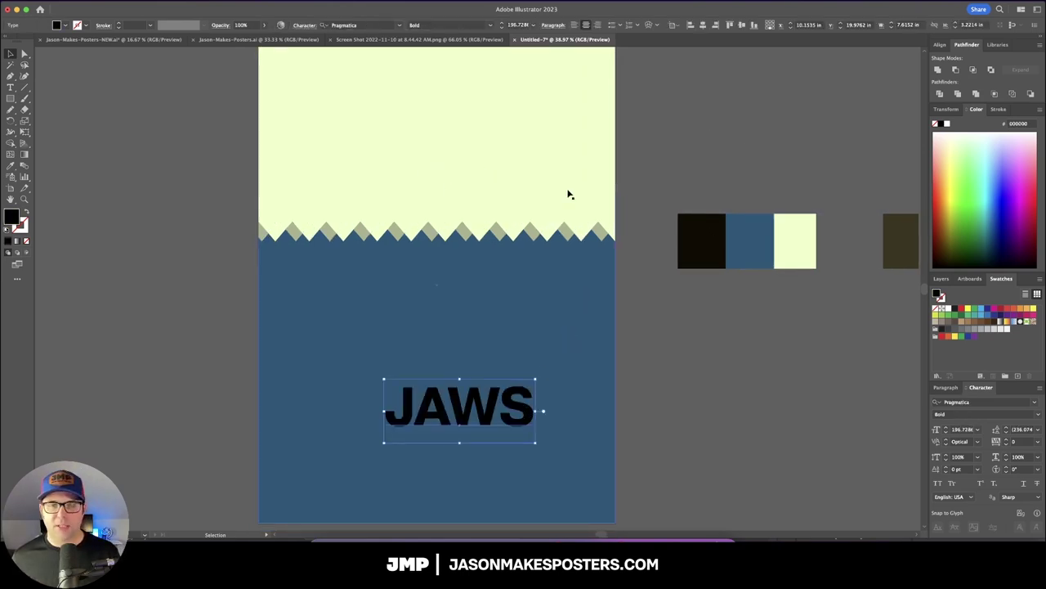
- Colour the JAWS title with the pale cream efffc8 sampled from the poster's upper background
{"action": "key", "text": "i"}
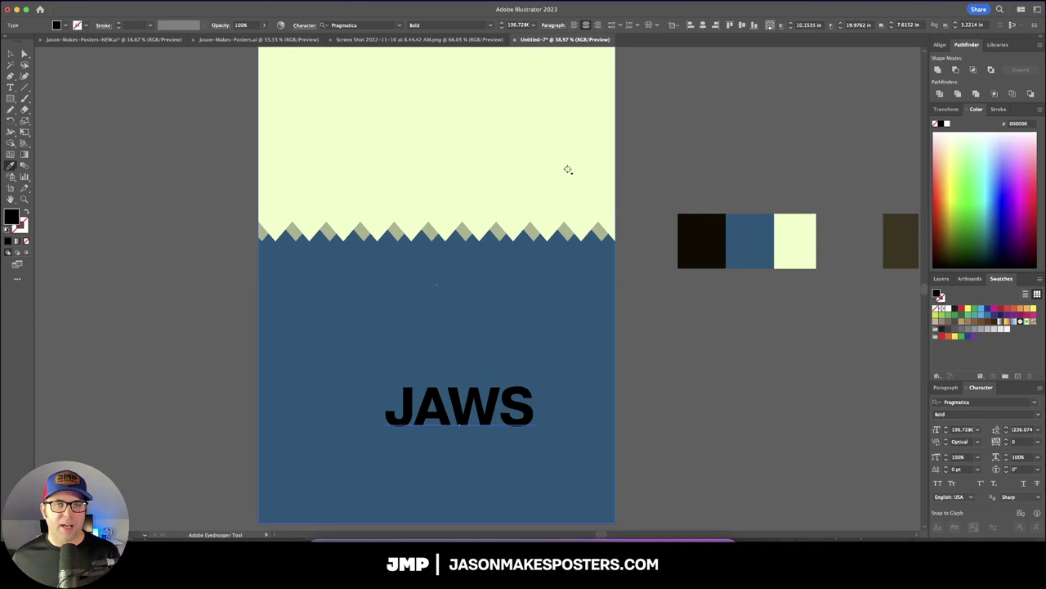
{"action": "left_click", "coordinate": [564, 167]}
{"action": "key", "text": "v"}
{"action": "left_click", "coordinate": [717, 138]}
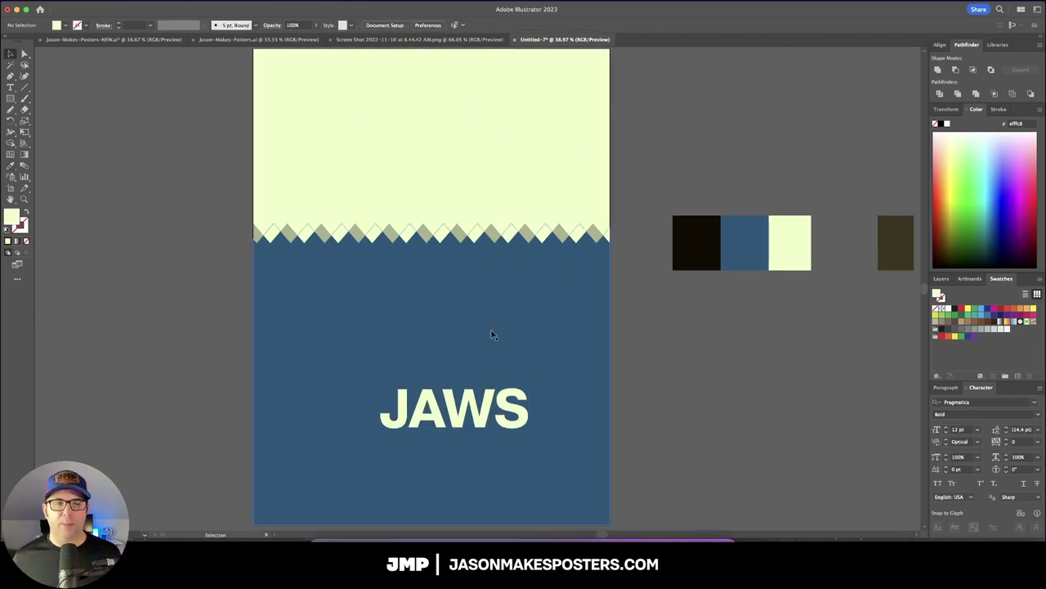
- Centre the JAWS title horizontally on the poster
{"action": "left_click", "coordinate": [507, 394]}
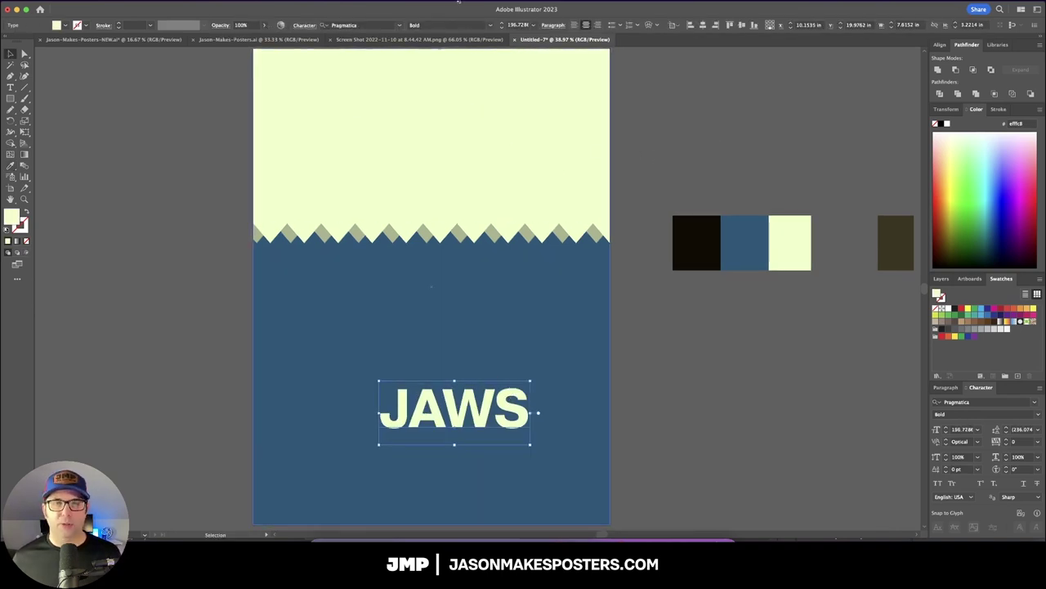
{"action": "left_click", "coordinate": [702, 25]}
{"action": "left_click", "coordinate": [698, 131]}
{"action": "left_click_drag", "start_coordinate": [696, 137], "coordinate": [720, 96]}
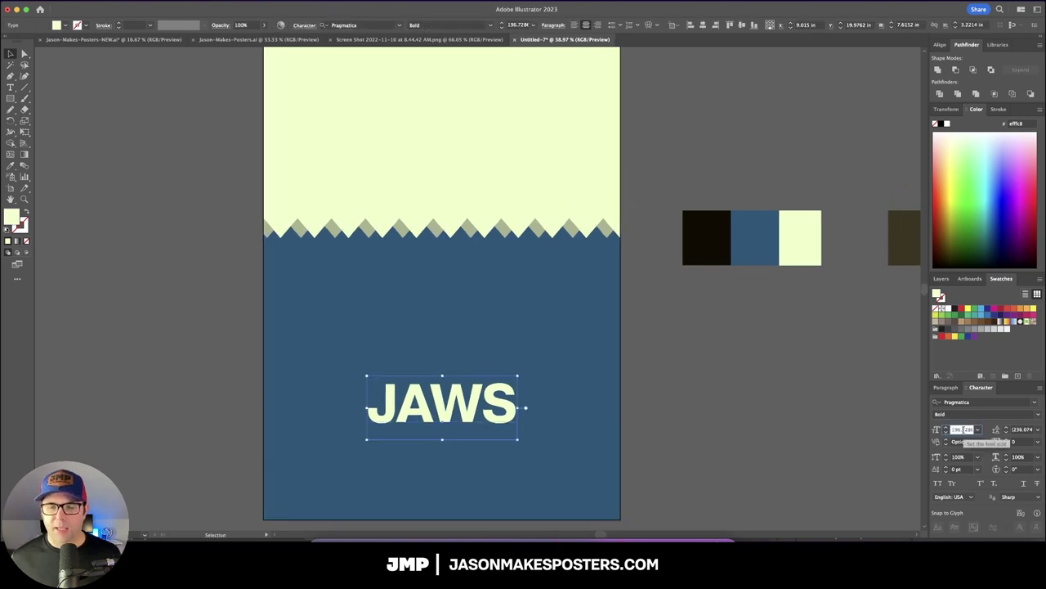
- Set the JAWS title's font size to 150 pt and its Pragmatica font style to Book
{"action": "key", "text": "shift+Down"}
{"action": "key", "text": "shift+Down"}
{"action": "key", "text": "shift+Down"}
{"action": "key", "text": "shift+Down"}
{"action": "key", "text": "shift+Down"}
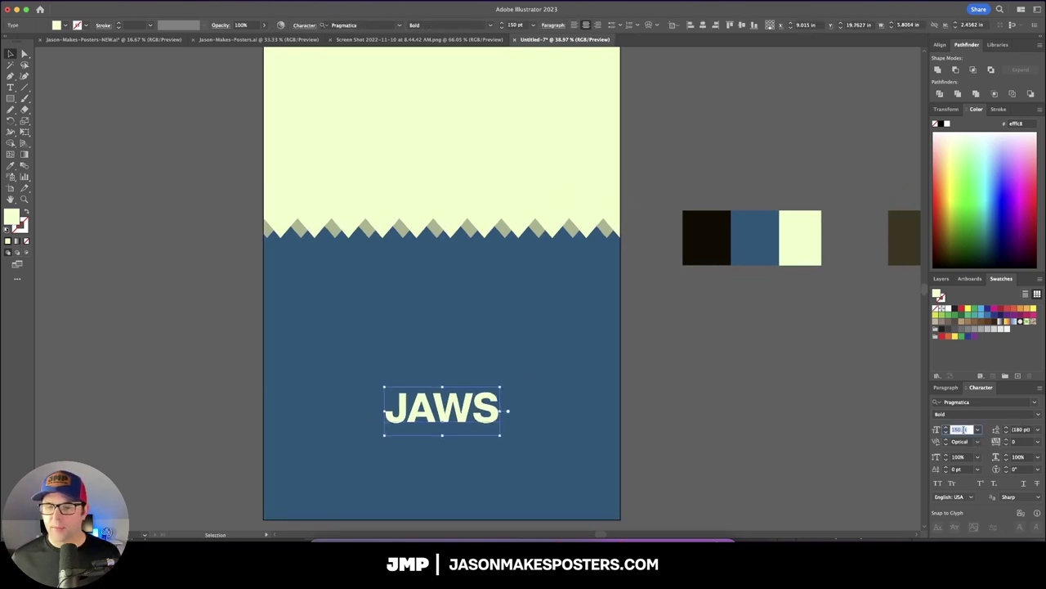
{"action": "key", "text": "Return"}
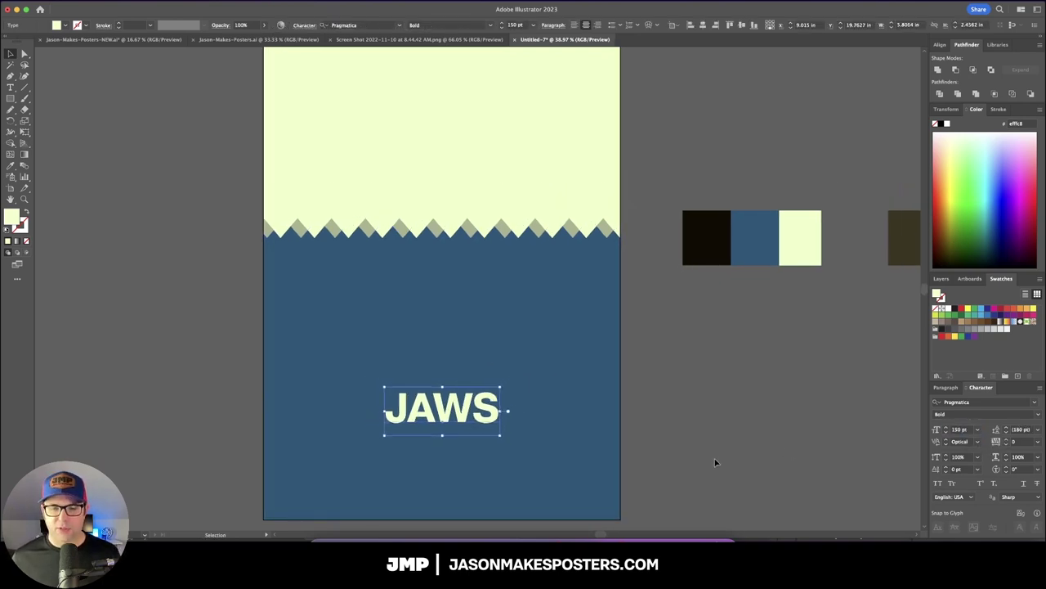
{"action": "left_click", "coordinate": [715, 463]}
{"action": "scroll", "coordinate": [714, 458], "scroll_direction": "down", "scroll_amount": 1}
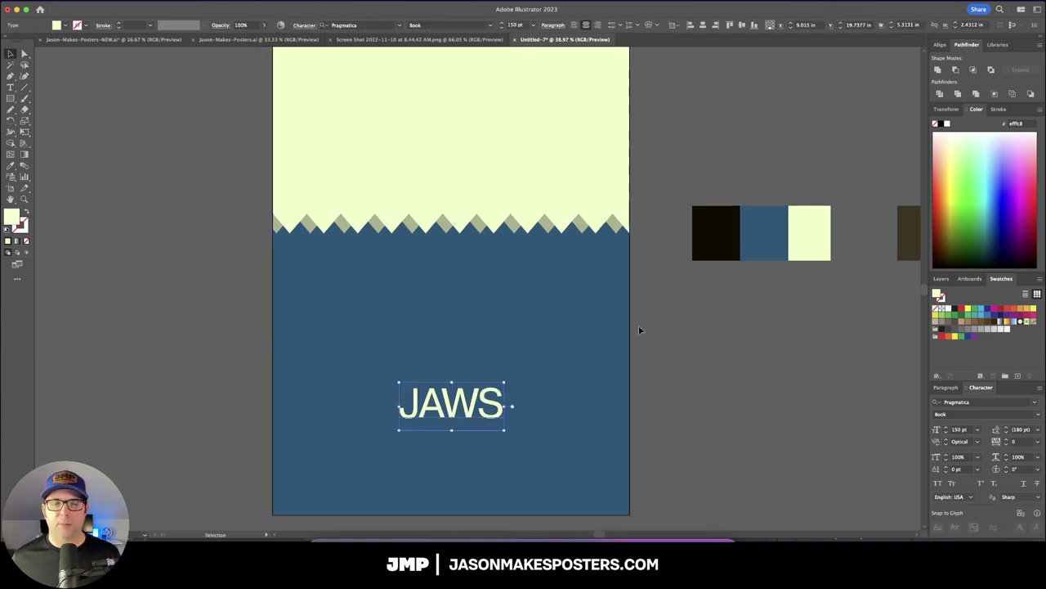
{"action": "left_click", "coordinate": [714, 362]}
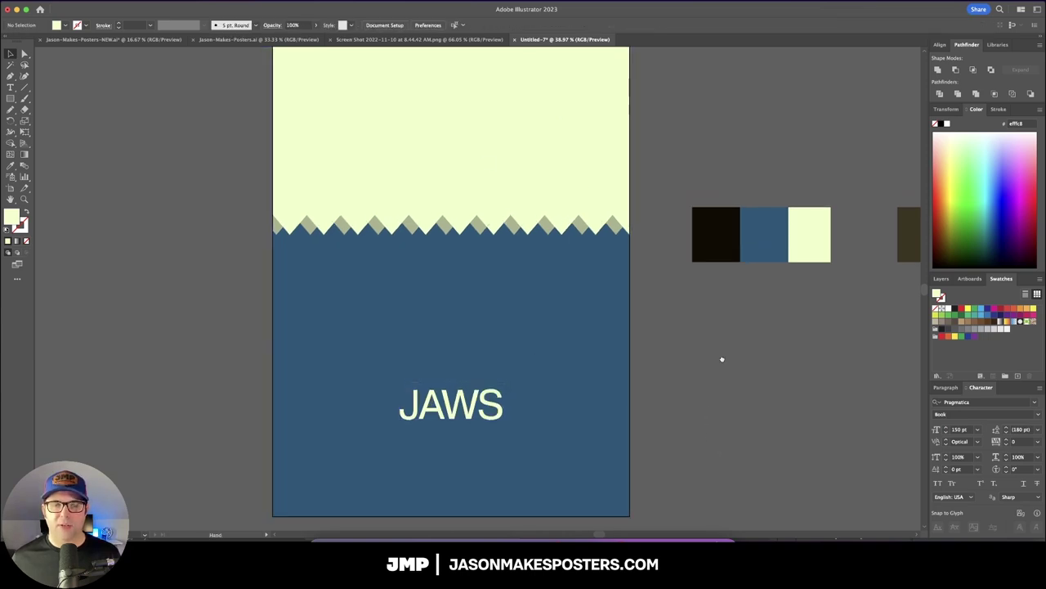
{"action": "left_click_drag", "start_coordinate": [722, 357], "coordinate": [724, 365]}
- Tighten the kerning between the individual letters of the JAWS title
{"action": "left_click", "coordinate": [458, 422]}
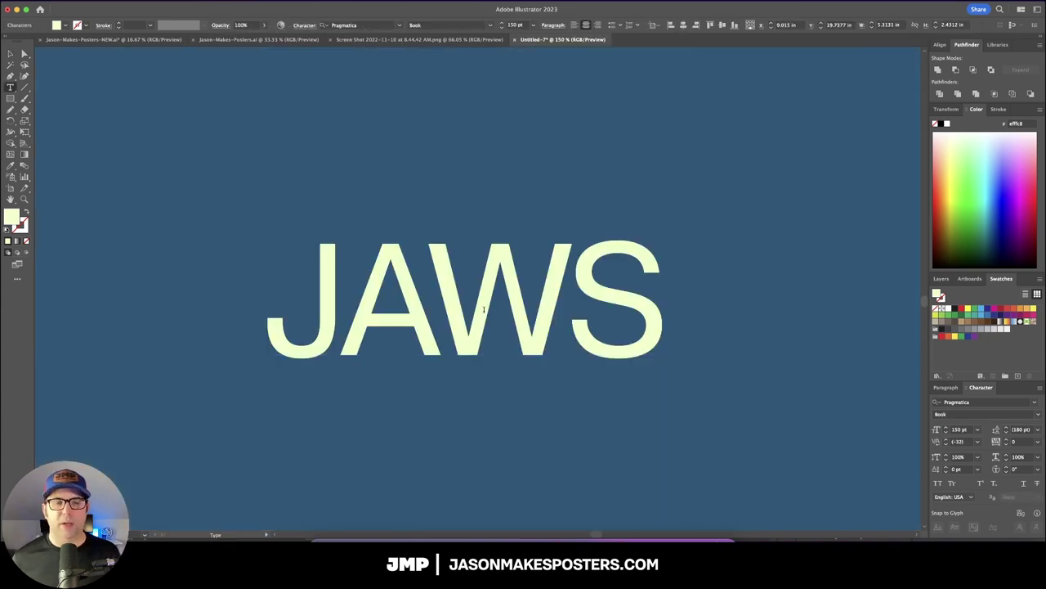
{"action": "key", "text": "Left"}
{"action": "key", "text": "Left"}
{"action": "key", "text": "Right"}
{"action": "left_click", "coordinate": [965, 440]}
{"action": "scroll", "coordinate": [964, 440], "scroll_direction": "down", "scroll_amount": 5}
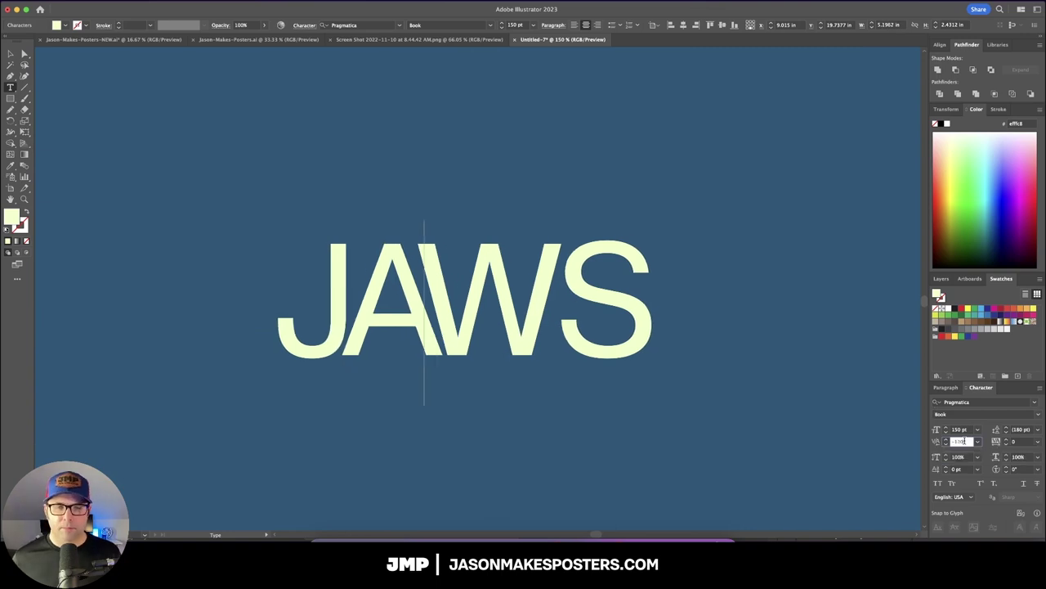
{"action": "scroll", "coordinate": [965, 441], "scroll_direction": "down", "scroll_amount": 1}
{"action": "key", "text": "Escape"}
{"action": "key", "text": "super+0"}
{"action": "left_click", "coordinate": [716, 385]}
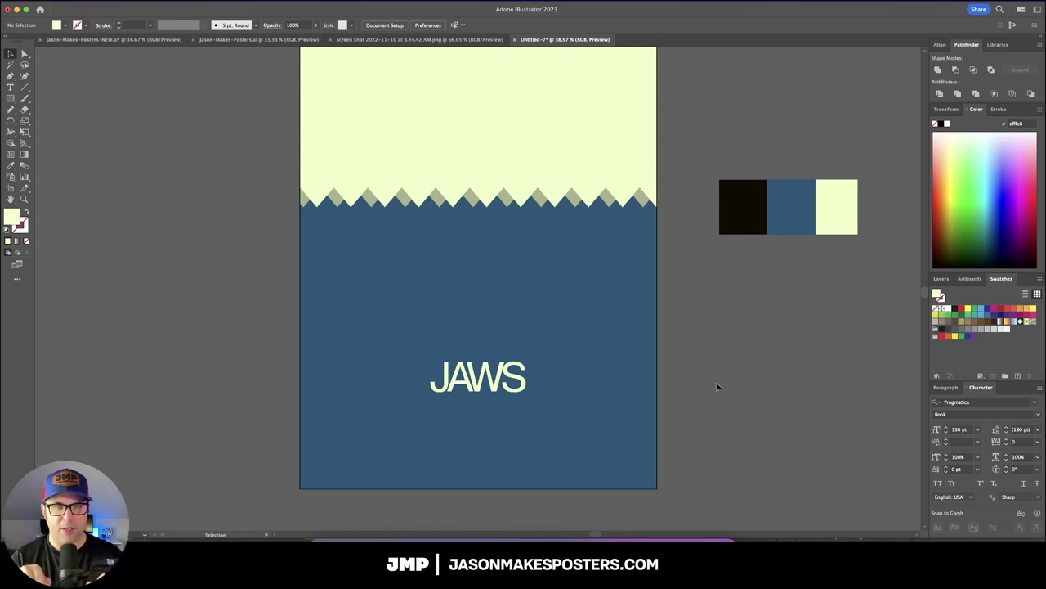
- Place a spare copy of the JAWS title beside the poster and convert the title on the poster to outlines
{"action": "scroll", "coordinate": [717, 386], "scroll_direction": "up", "scroll_amount": 2}
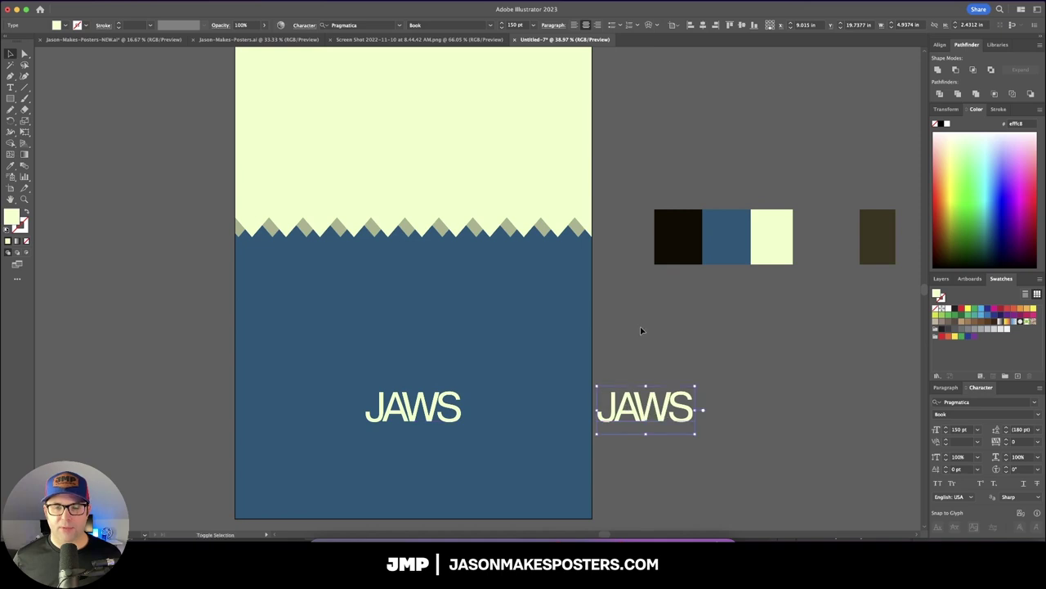
{"action": "left_click", "coordinate": [640, 326]}
{"action": "left_click_drag", "start_coordinate": [640, 326], "coordinate": [671, 344]}
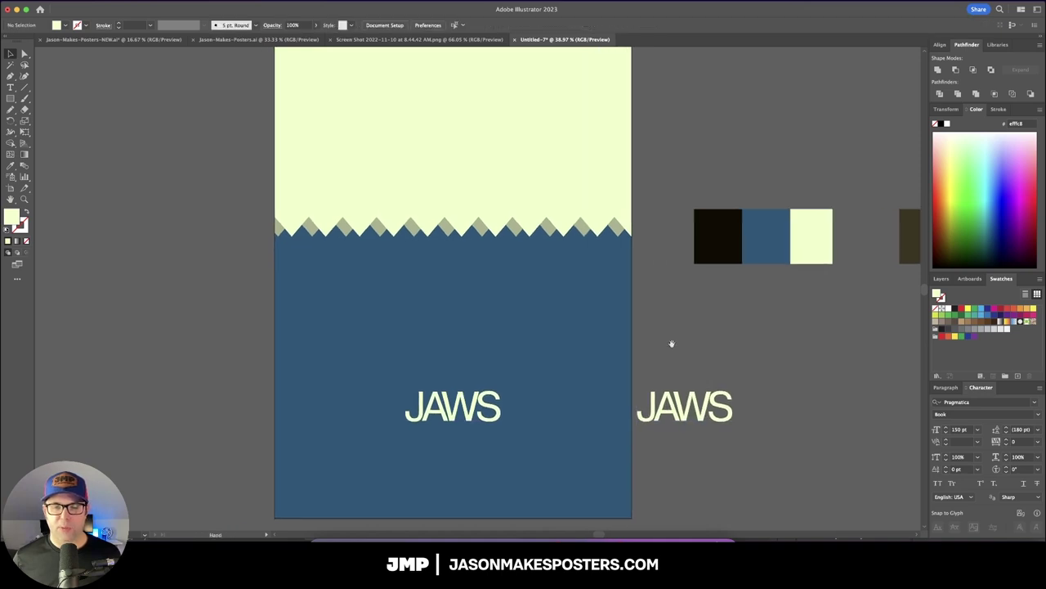
{"action": "left_click", "coordinate": [472, 396]}
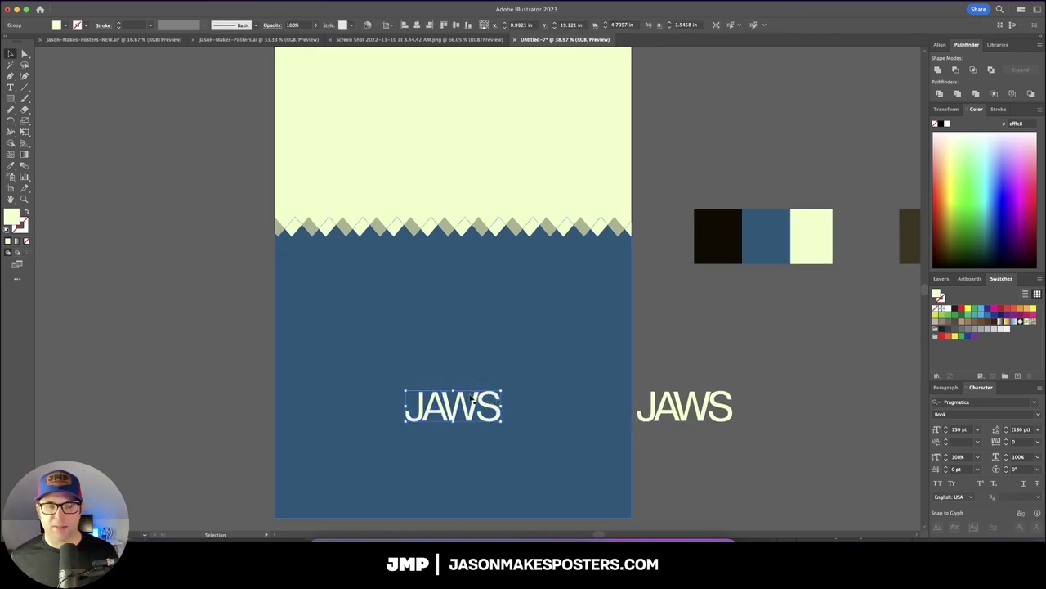
- Align the outlined JAWS title to the poster's horizontal centre and bottom edge, and move it straight up 4 in
{"action": "left_click", "coordinate": [467, 26]}
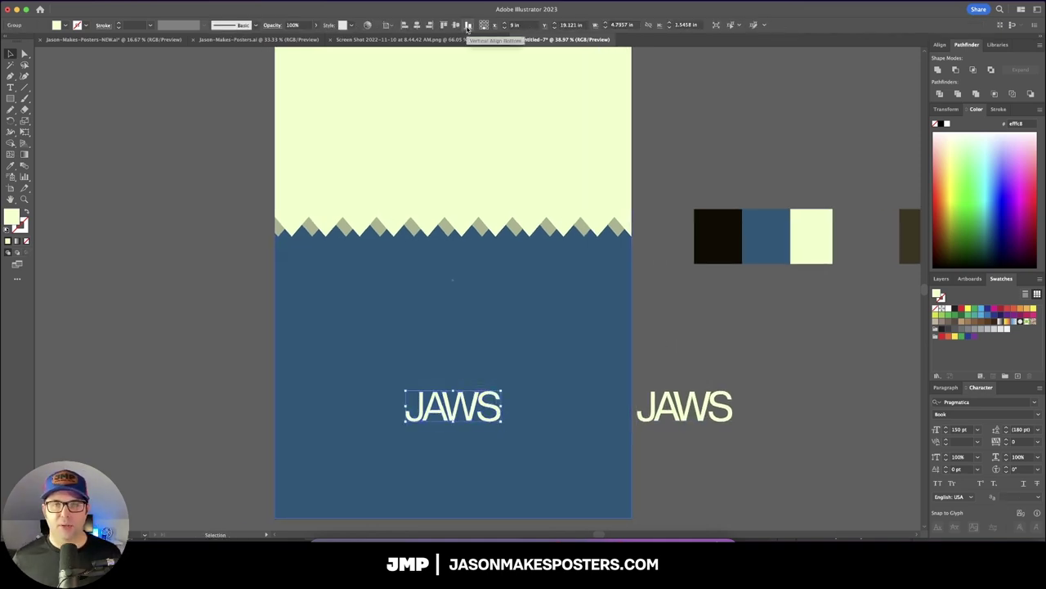
{"action": "left_click", "coordinate": [467, 26]}
{"action": "key", "text": "Return"}
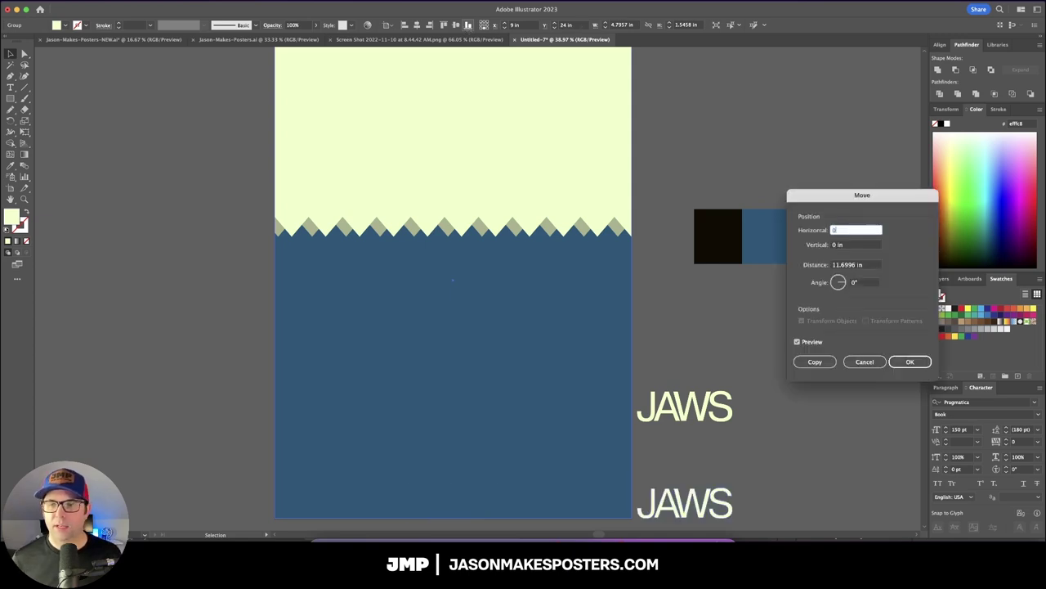
{"action": "type", "text": "0"}
{"action": "key", "text": "Tab"}
{"action": "type", "text": "-4"}
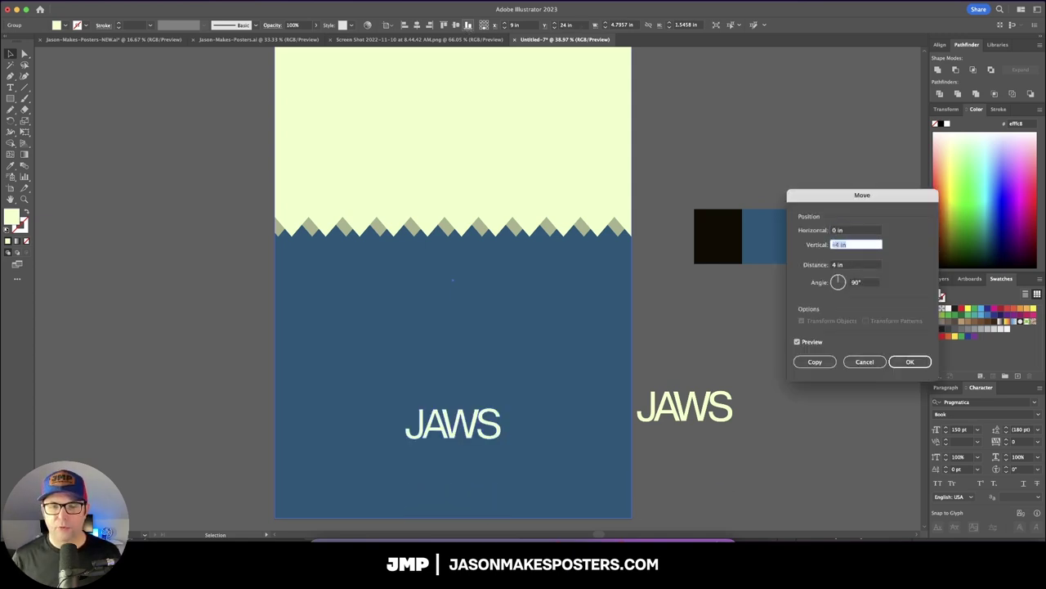
{"action": "key", "text": "Return"}
{"action": "left_click", "coordinate": [738, 303]}
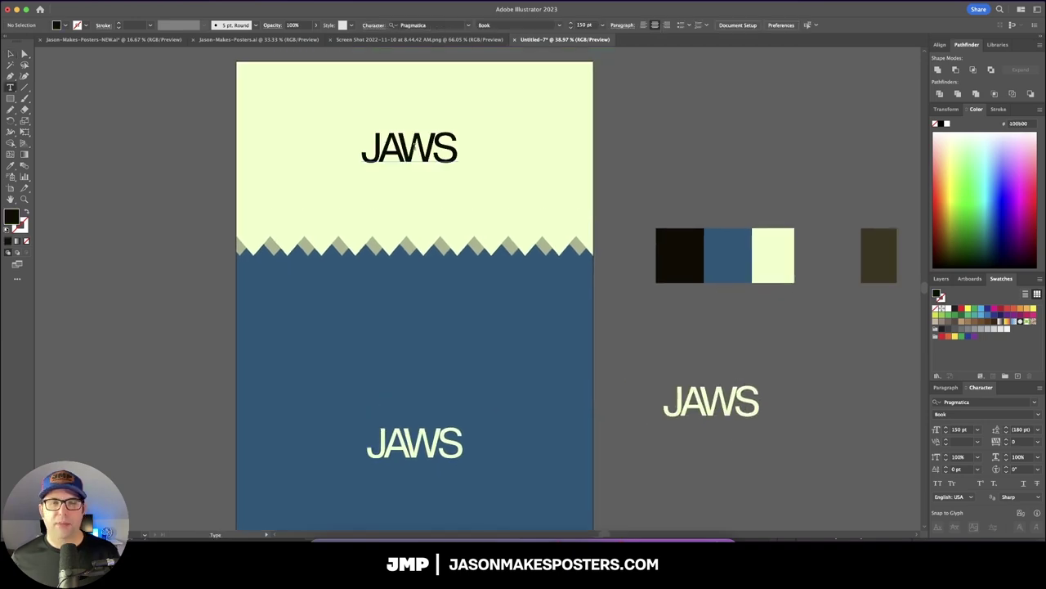
- Change the black title copy on the cream area to read A STEPHEN SPIELBERG FILM, set in 37.5 pt Pragmatica Bold
{"action": "double_click", "coordinate": [414, 148]}
{"action": "type", "text": "A STEPHE"}
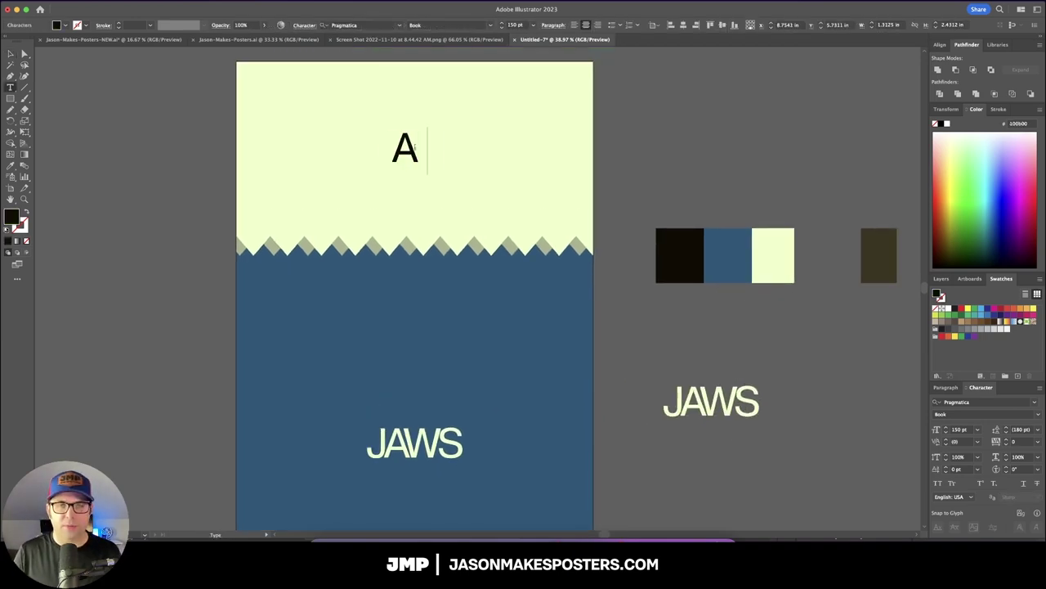
{"action": "type", "text": "N SPIELBERG FILM"}
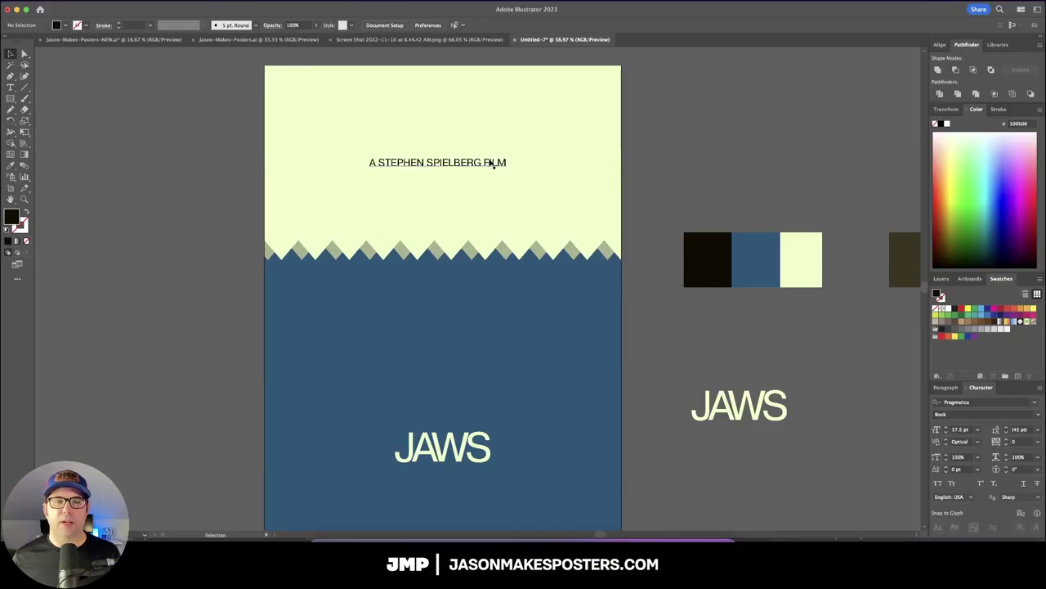
{"action": "left_click", "coordinate": [501, 162]}
{"action": "left_click", "coordinate": [488, 26]}
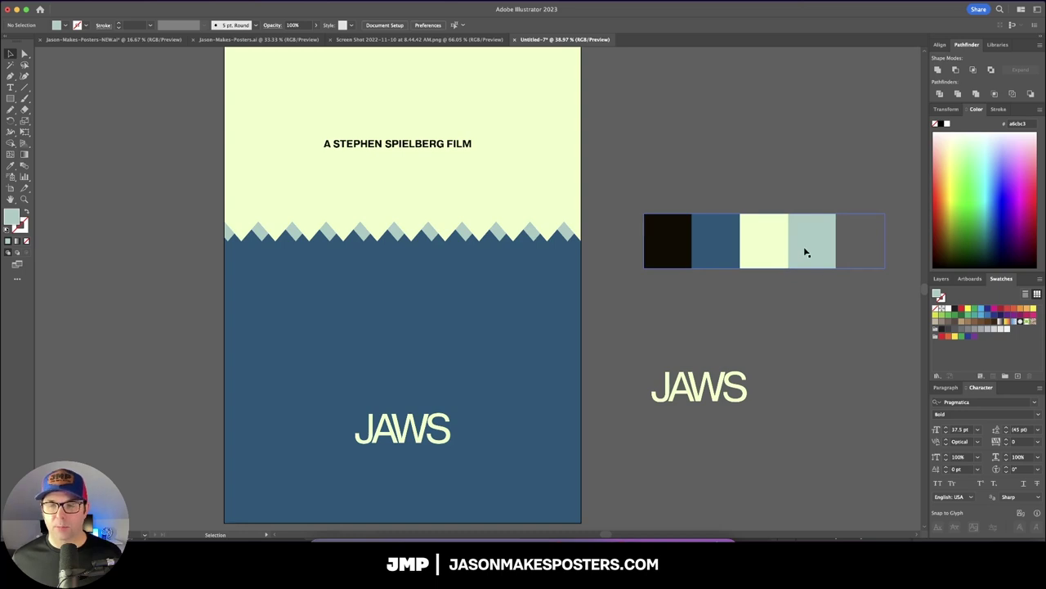
- Convert the director credit line to outlines and centre it horizontally on the poster
{"action": "left_click", "coordinate": [442, 143]}
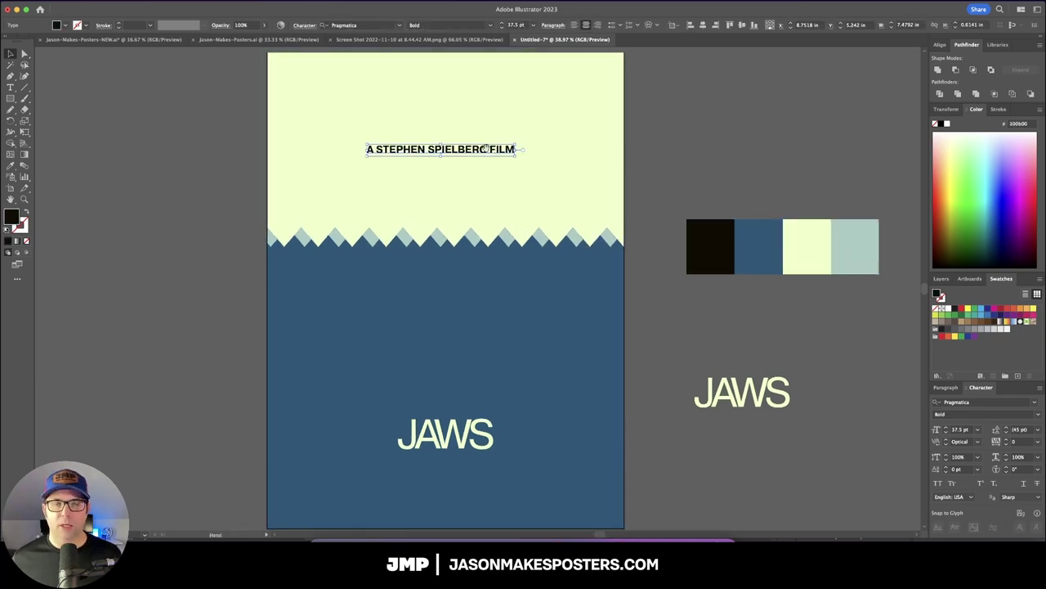
{"action": "left_click_drag", "start_coordinate": [486, 147], "coordinate": [493, 146]}
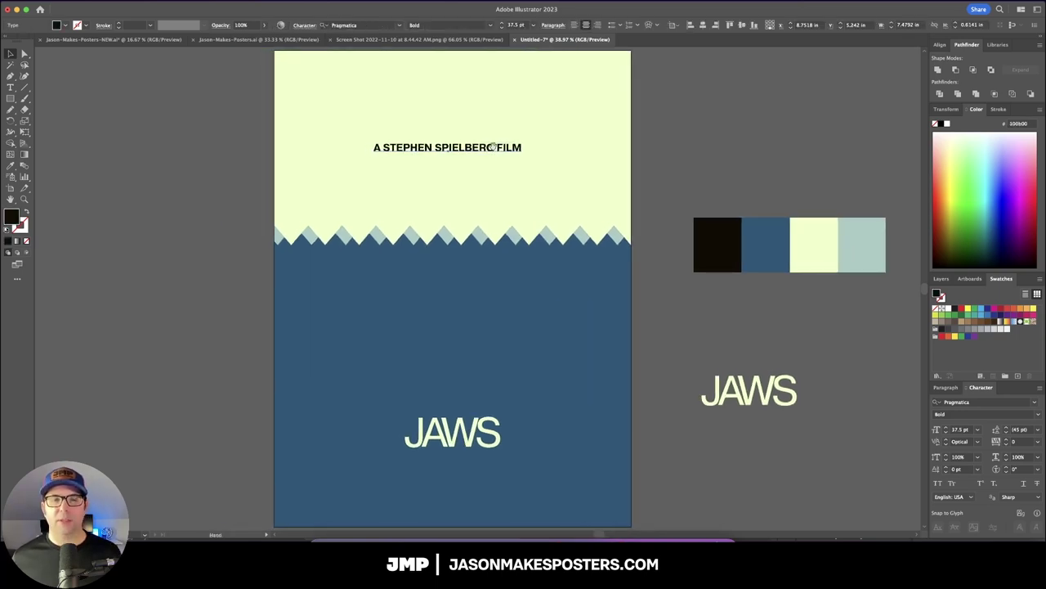
{"action": "left_click", "coordinate": [703, 24]}
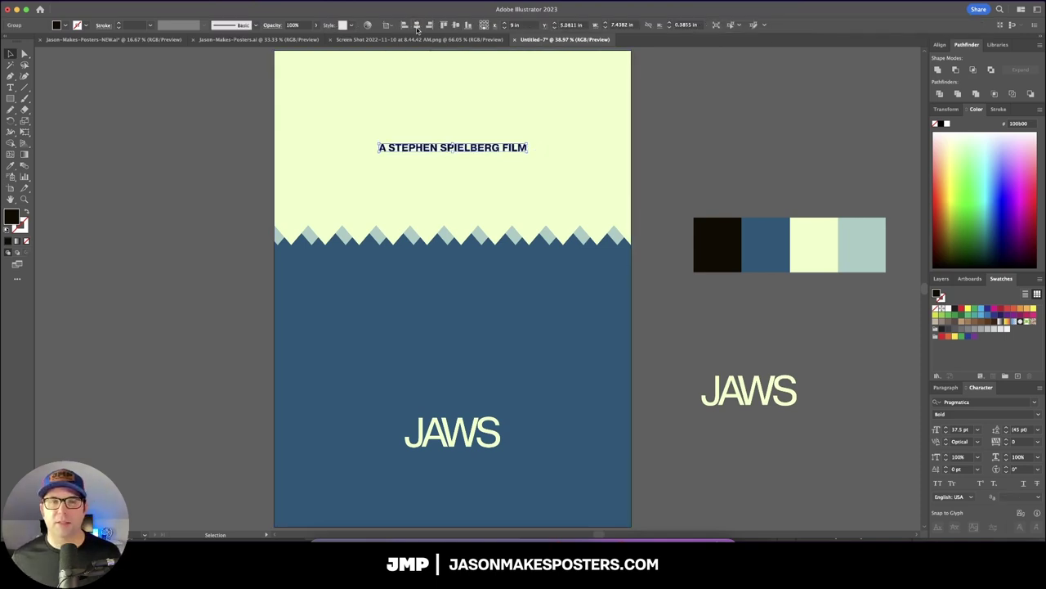
- Align the outlined credit line to the poster's top edge and move it straight down 4 in
{"action": "left_click", "coordinate": [444, 25]}
{"action": "key", "text": "Return"}
{"action": "key", "text": "Tab"}
{"action": "type", "text": "4"}
{"action": "key", "text": "Tab"}
{"action": "key", "text": "Return"}
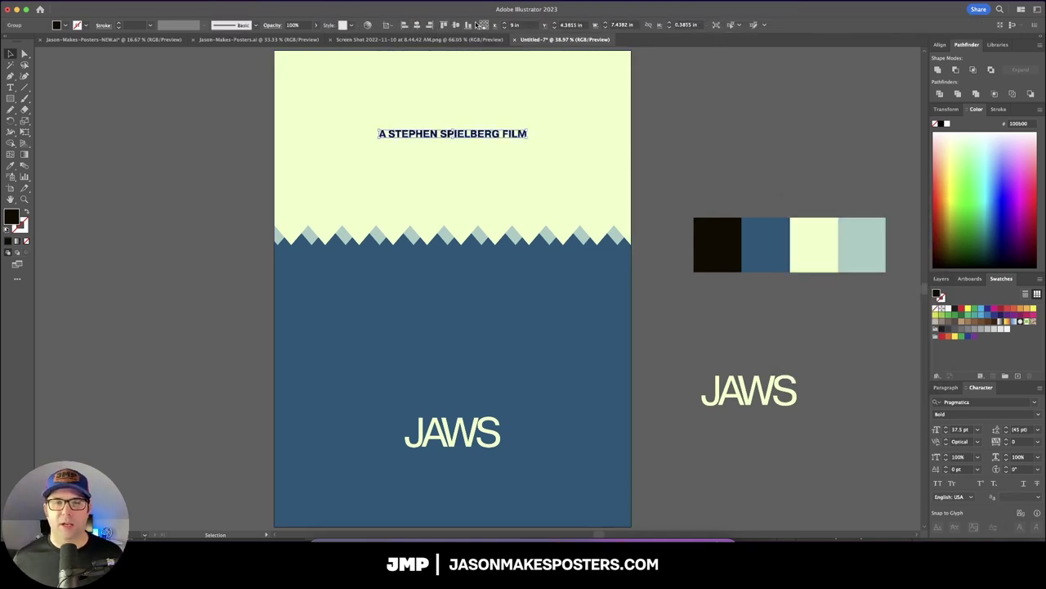
{"action": "left_click", "coordinate": [682, 135]}
{"action": "scroll", "coordinate": [682, 135], "scroll_direction": "right", "scroll_amount": 2}
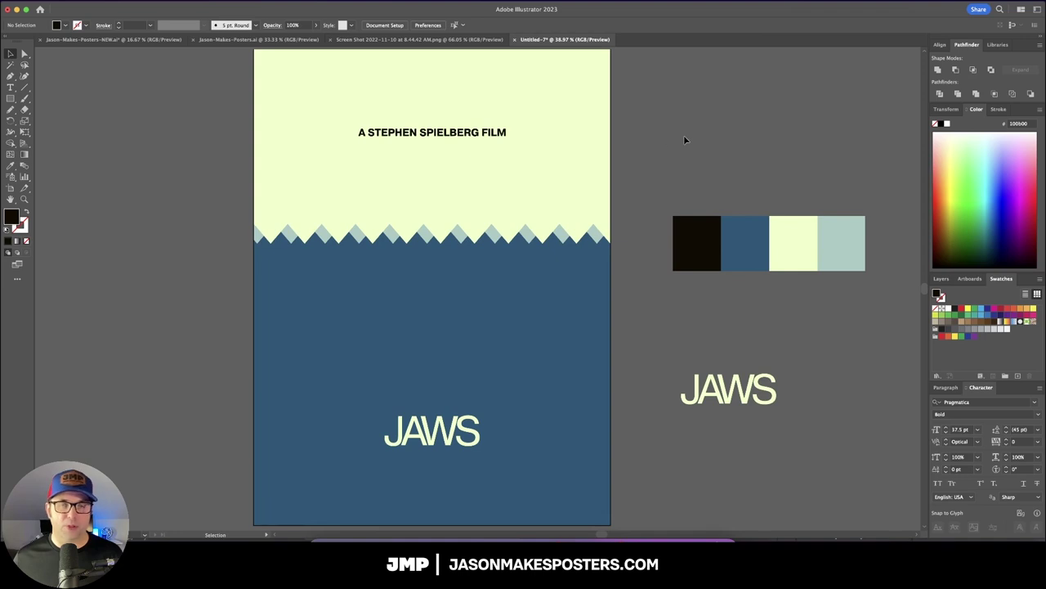
{"action": "scroll", "coordinate": [685, 139], "scroll_direction": "left", "scroll_amount": 2}
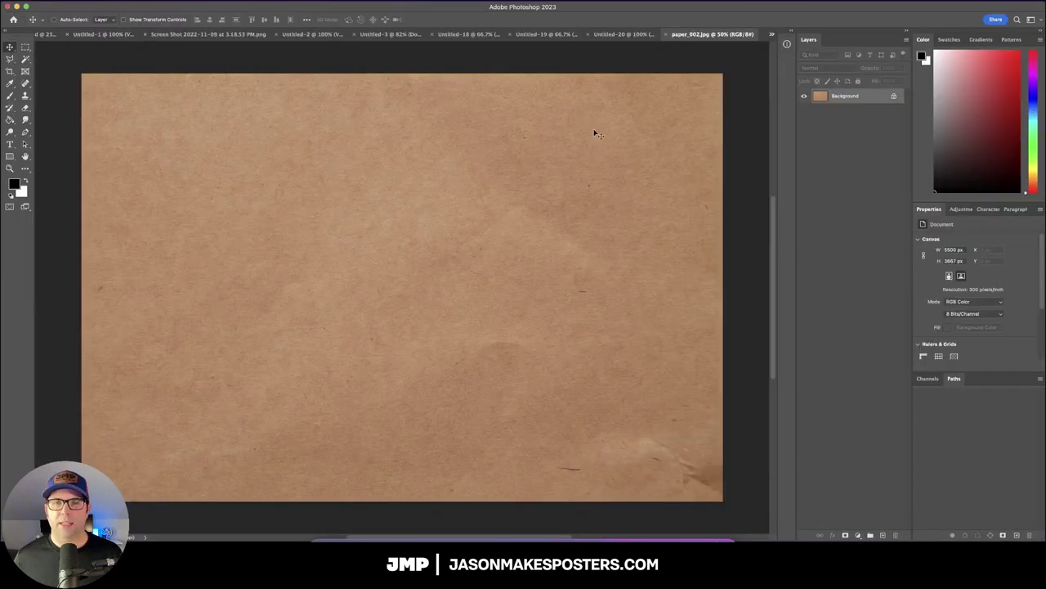
- In Photoshop, copy the paper_002.jpg texture into the Untitled-20 poster document and centre it on the canvas in both directions
{"action": "left_click_drag", "start_coordinate": [598, 134], "coordinate": [532, 185]}
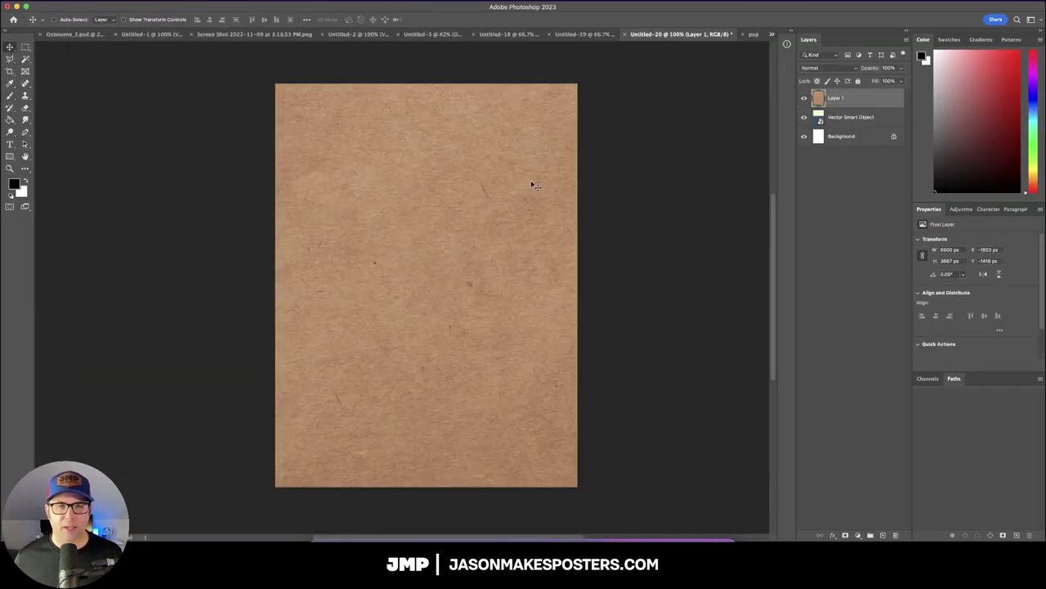
{"action": "key", "text": "super+a"}
{"action": "left_click", "coordinate": [209, 19]}
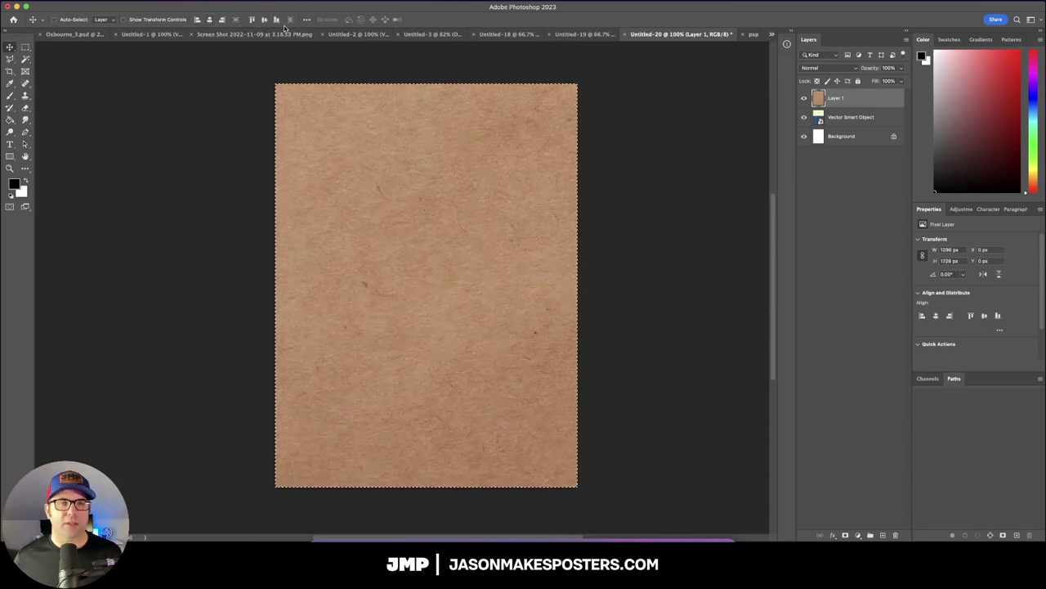
{"action": "left_click", "coordinate": [264, 19]}
{"action": "key", "text": "super+d"}
- Scale the paper texture layer to 50% and rotate it 90° clockwise so it covers the whole poster in portrait orientation
{"action": "key", "text": "super+t"}
{"action": "double_click", "coordinate": [232, 20]}
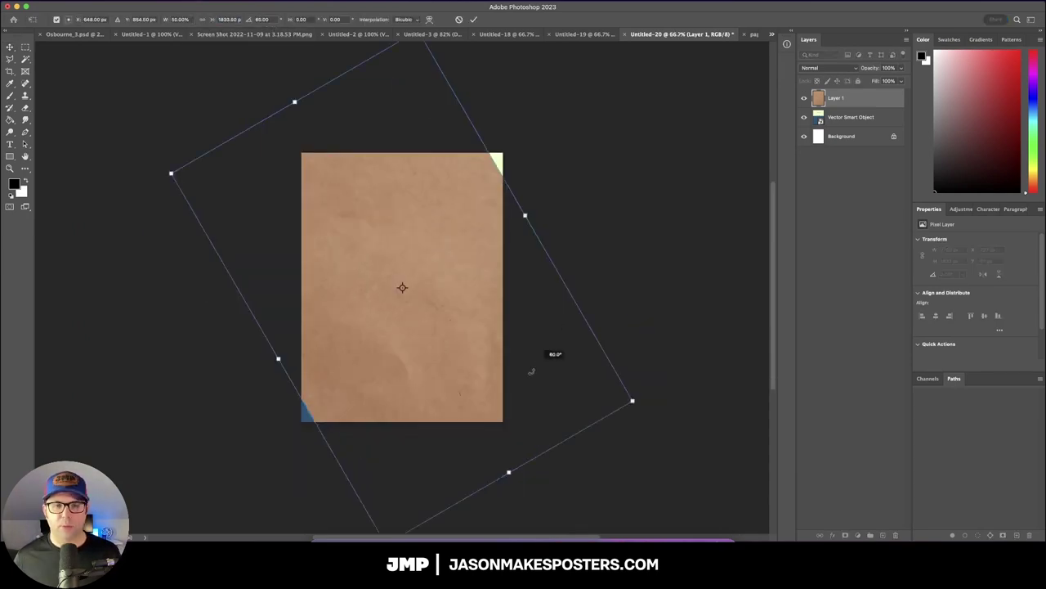
{"action": "left_click_drag", "start_coordinate": [531, 372], "coordinate": [466, 421]}
{"action": "key", "text": "ctrl+plus"}
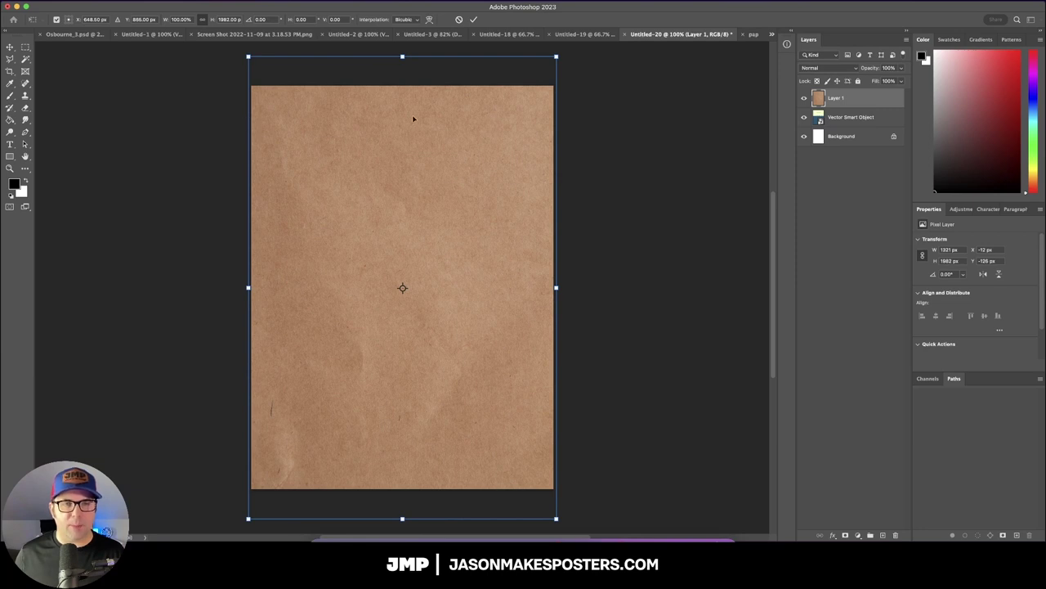
{"action": "scroll", "coordinate": [598, 149], "scroll_direction": "right", "scroll_amount": 1}
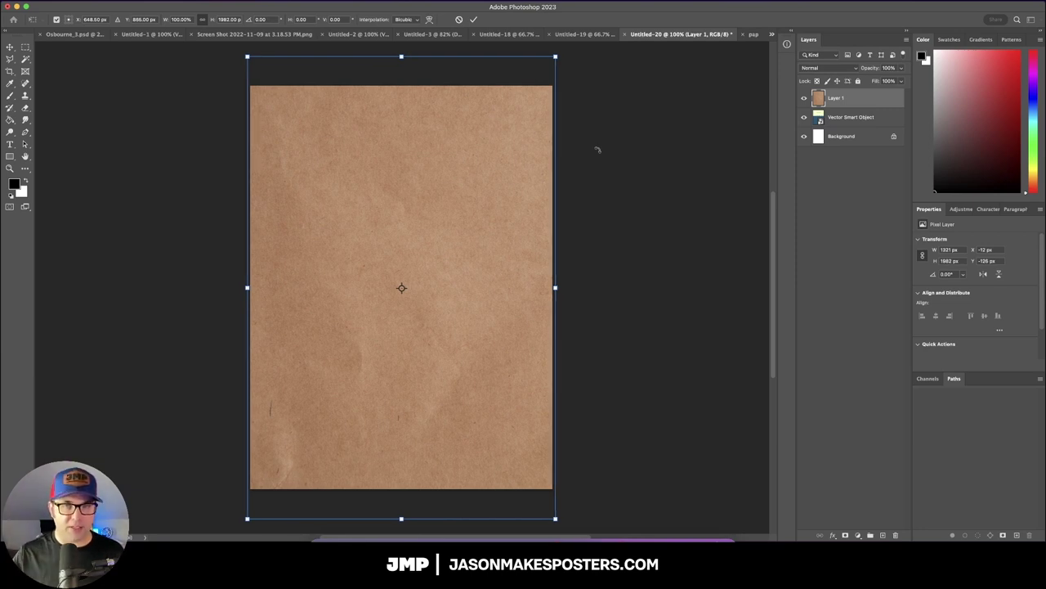
{"action": "key", "text": "Return"}
- Cycle through the paper texture layer's blend modes and settle on Overlay
{"action": "key", "text": "shift+plus"}
{"action": "key", "text": "shift+plus"}
{"action": "key", "text": "shift+plus"}
{"action": "key", "text": "shift+plus"}
{"action": "key", "text": "shift+plus"}
{"action": "key", "text": "shift+plus"}
{"action": "key", "text": "shift+plus"}
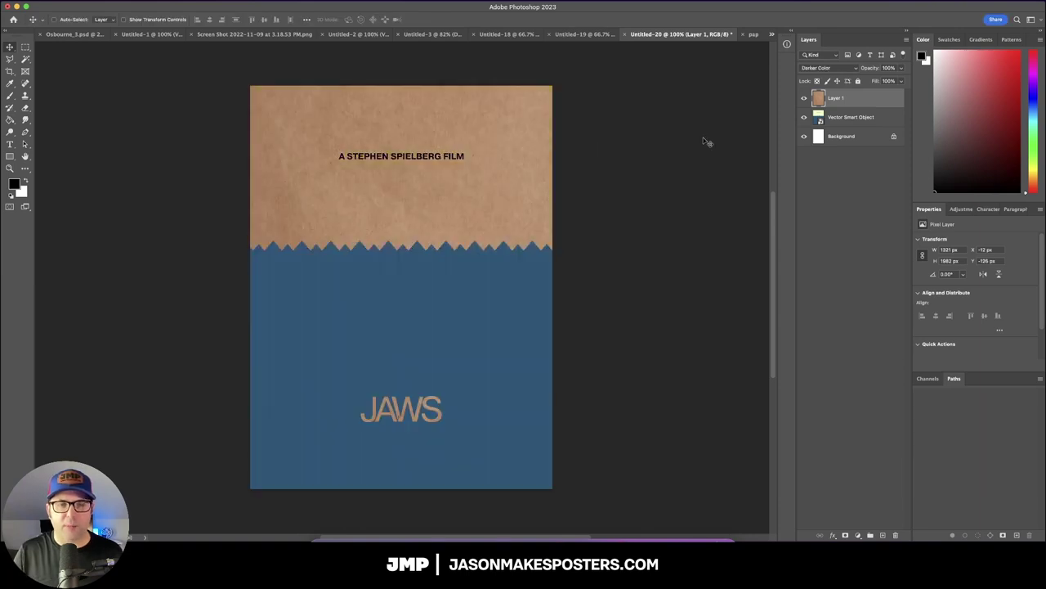
{"action": "key", "text": "shift+plus"}
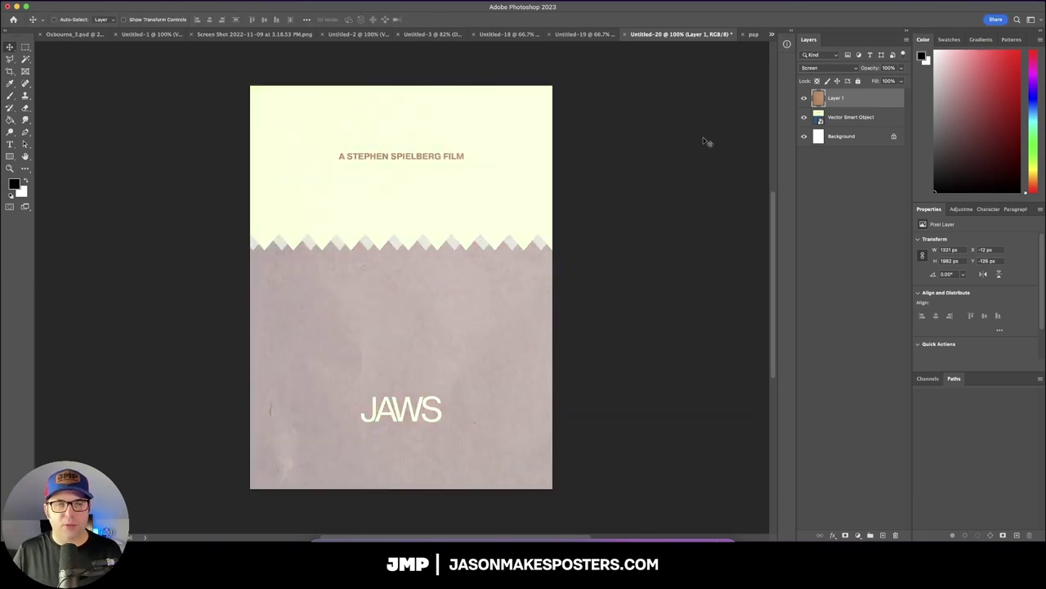
{"action": "key", "text": "shift+plus"}
{"action": "key", "text": "shift+plus"}
{"action": "key", "text": "shift+plus"}
{"action": "key", "text": "shift+plus"}
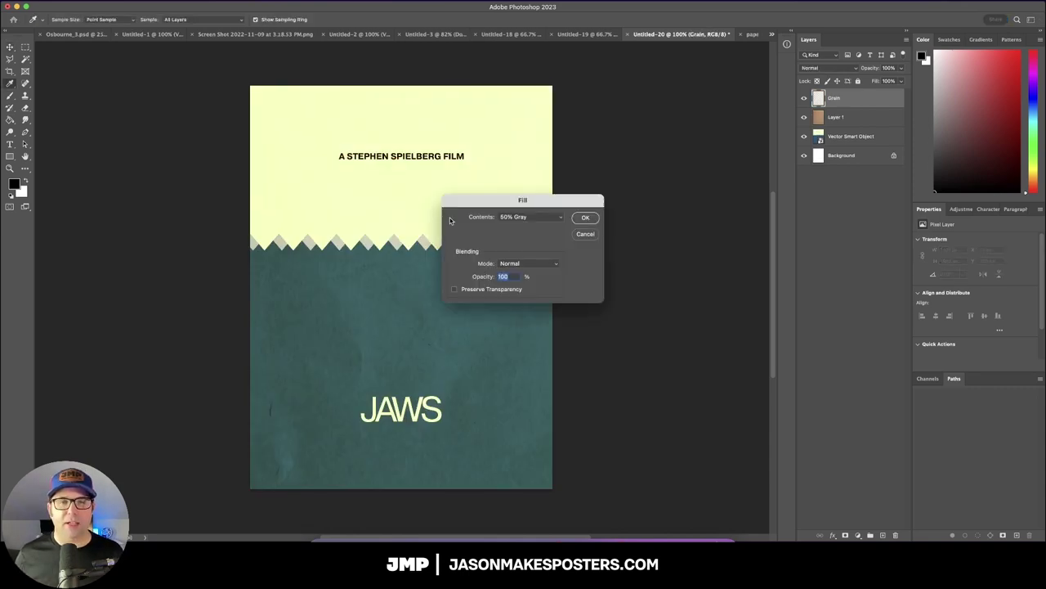
- Fill a new Grain layer above the paper texture with 50% Gray at 100% opacity and set its blend mode to Overlay
{"action": "key", "text": "Return"}
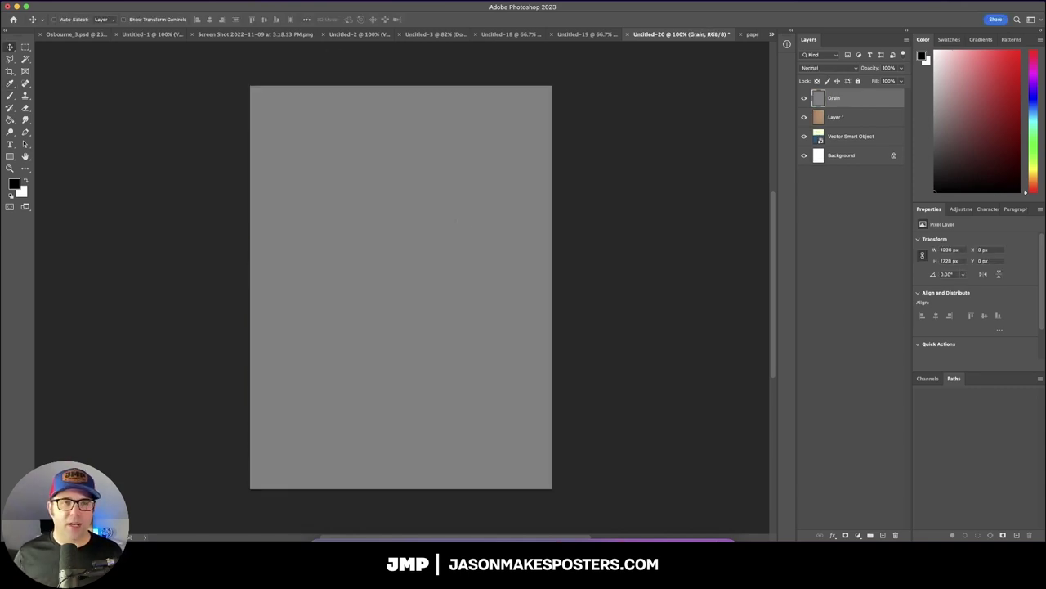
{"action": "left_click", "coordinate": [828, 68]}
{"action": "left_click", "coordinate": [829, 189]}
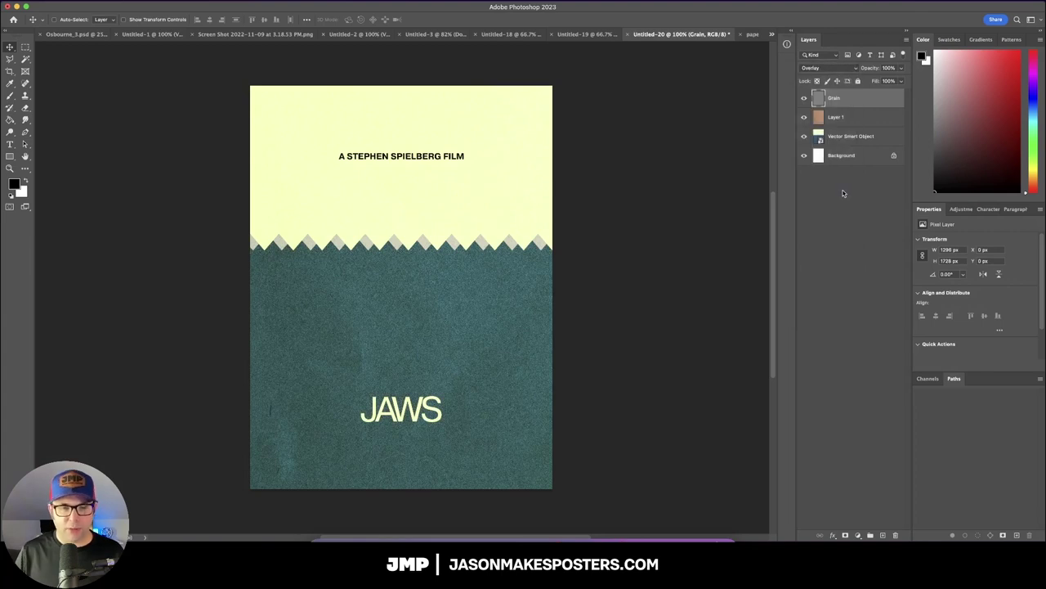